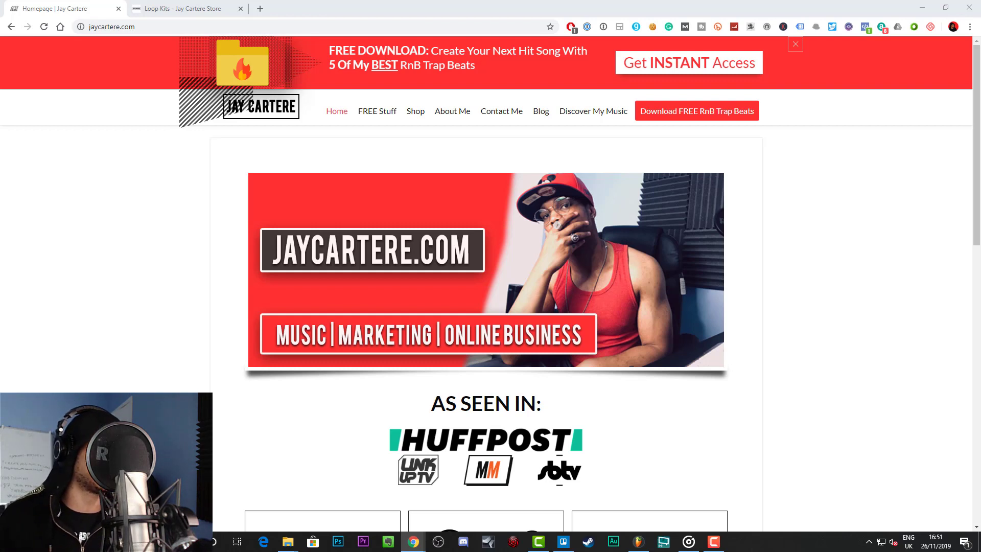
# Switch to FL Studio and expand the Closed Door folder inside the RnB Trap Loop Secrets (10 LOOPS) pack
pyautogui.click(638, 541)
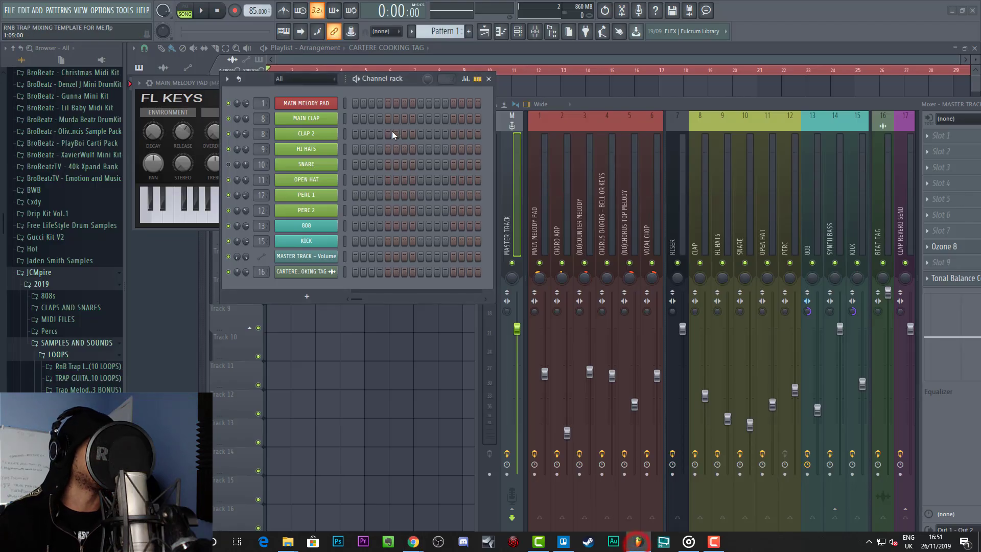
pyautogui.moveTo(247, 87); pyautogui.dragTo(596, 161)
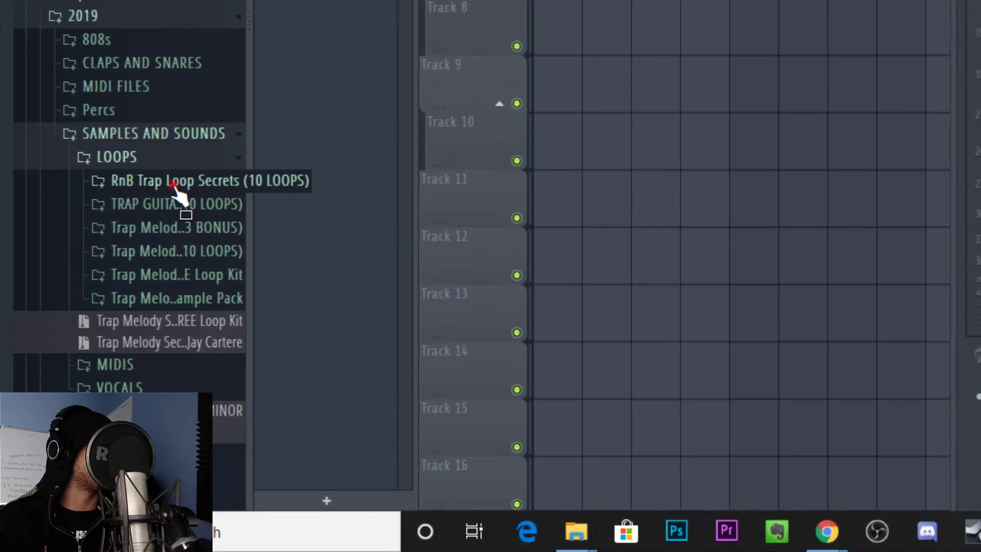
pyautogui.click(135, 261)
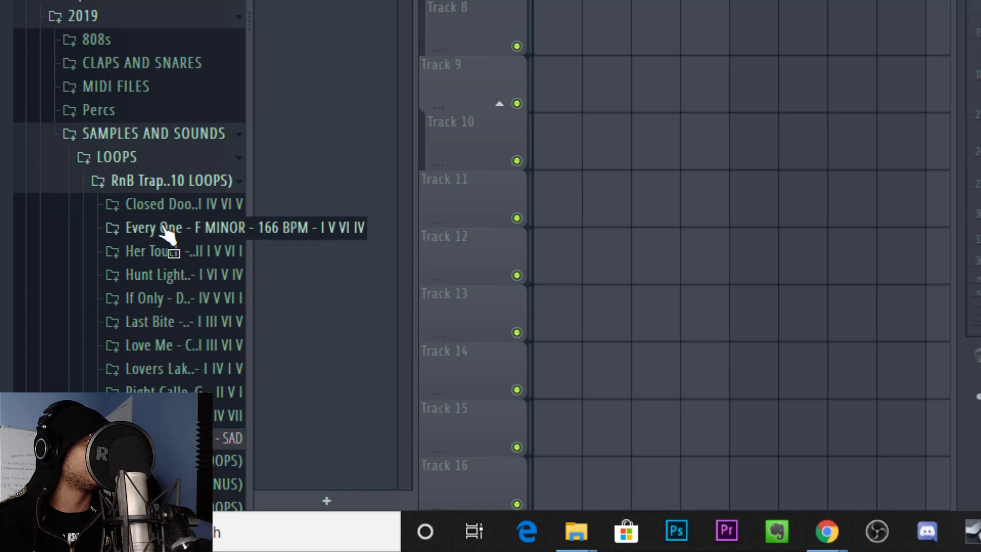
pyautogui.click(165, 205)
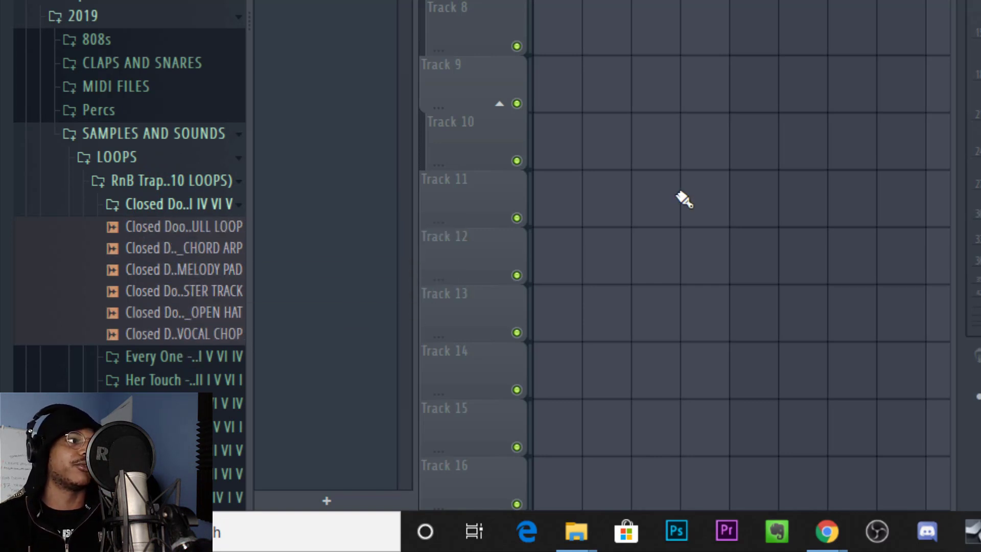
# Place the Closed Door full loop audio file at the start of Track 1 in the playlist
pyautogui.moveTo(785, 0); pyautogui.dragTo(797, 5)
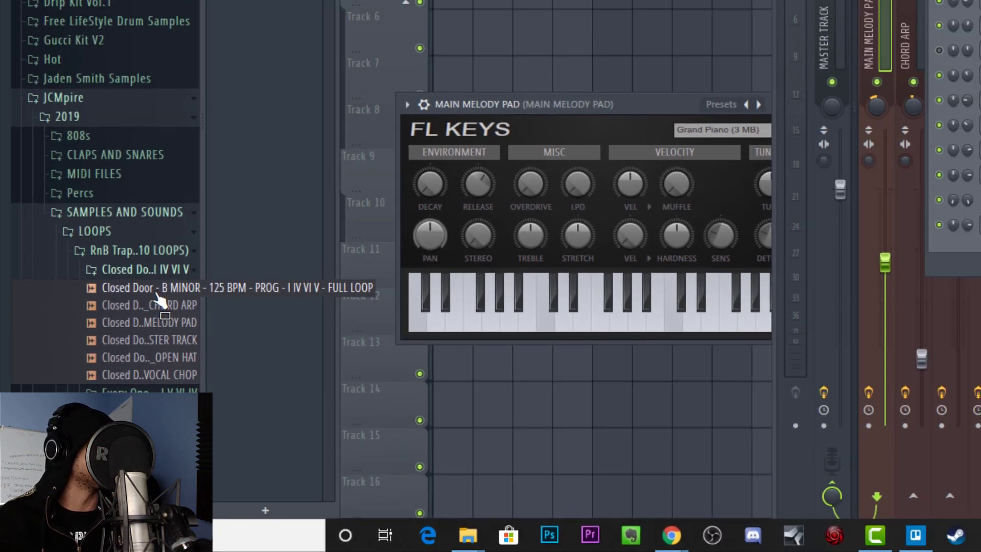
pyautogui.moveTo(160, 300); pyautogui.dragTo(275, 97)
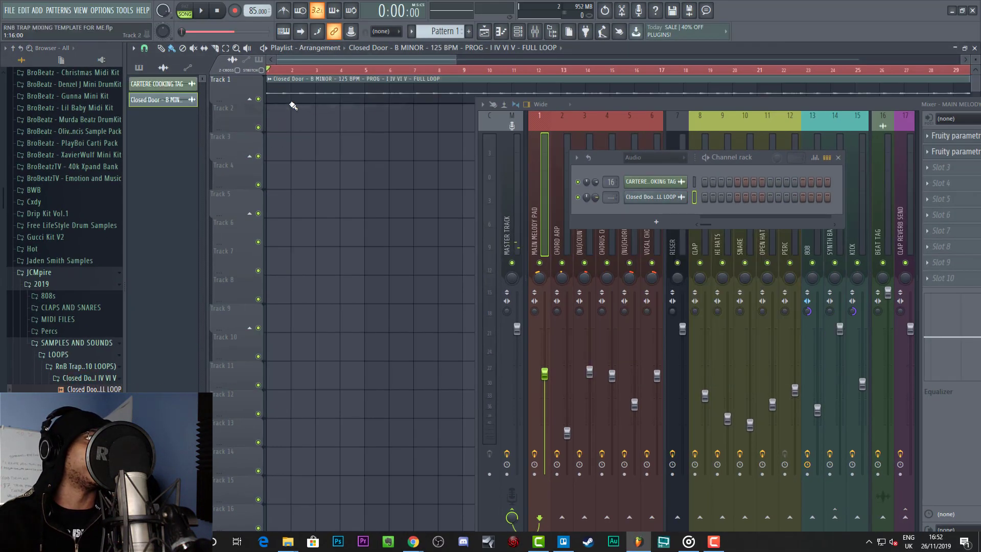
pyautogui.moveTo(456, 68); pyautogui.dragTo(901, 97)
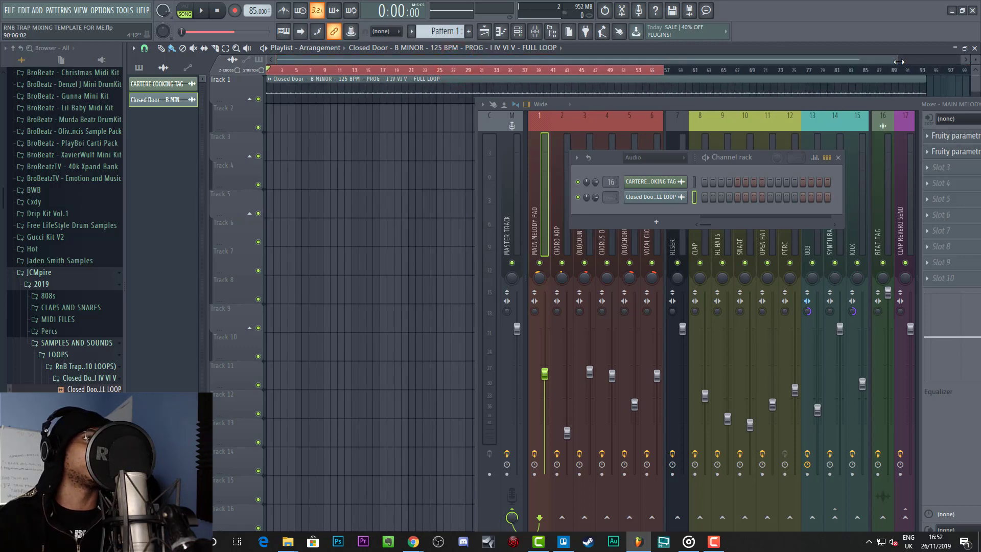
pyautogui.moveTo(899, 61); pyautogui.dragTo(905, 61)
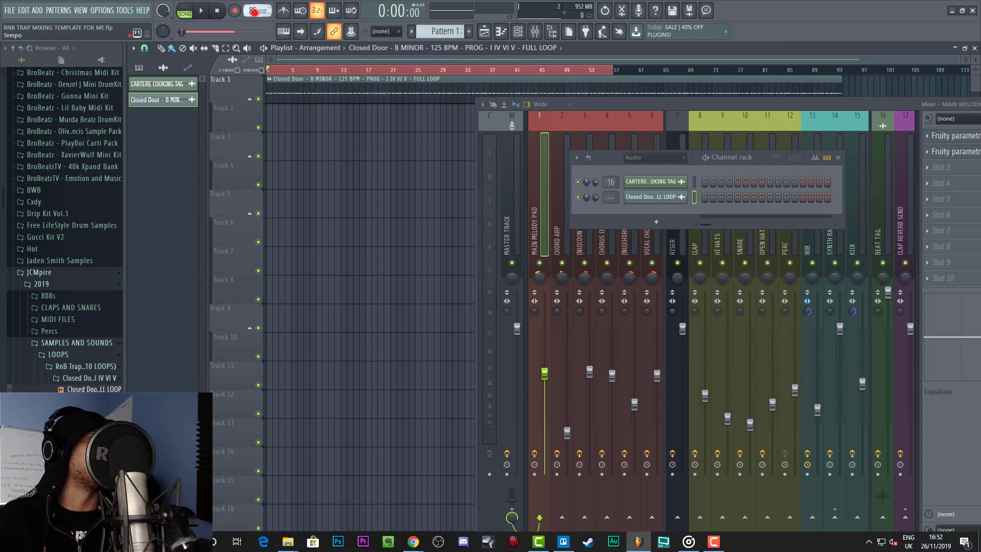
# Set the project tempo to 125 BPM and play the loop over a time selection of the first eight bars
pyautogui.moveTo(254, 11); pyautogui.dragTo(254, 0)
pyautogui.click(503, 298)
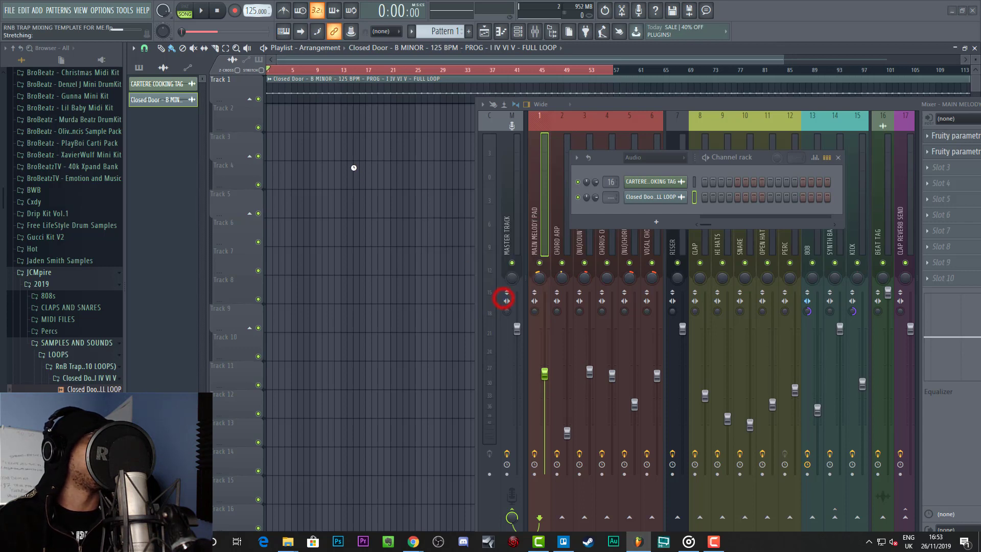
pyautogui.click(321, 70)
pyautogui.rightClick(318, 69)
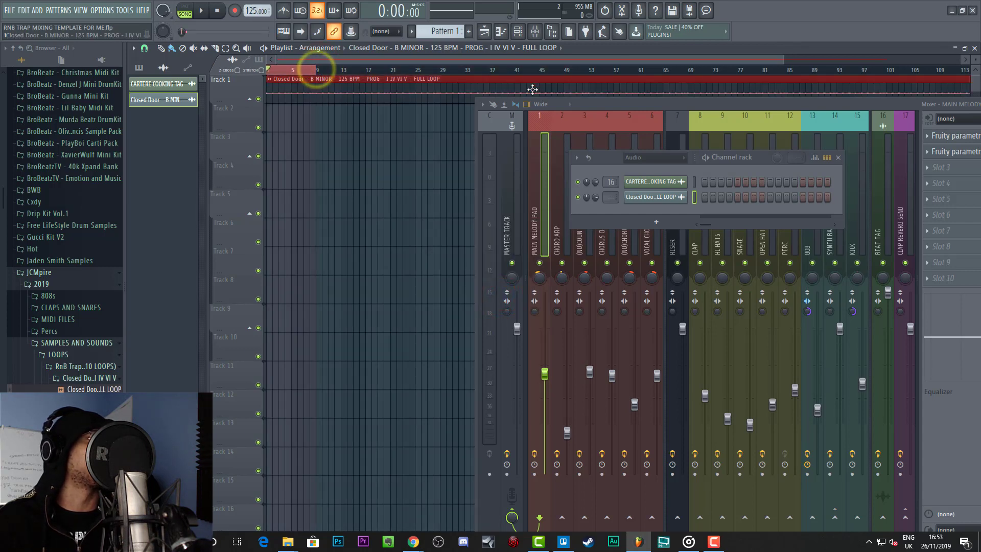
pyautogui.moveTo(789, 60); pyautogui.dragTo(572, 60)
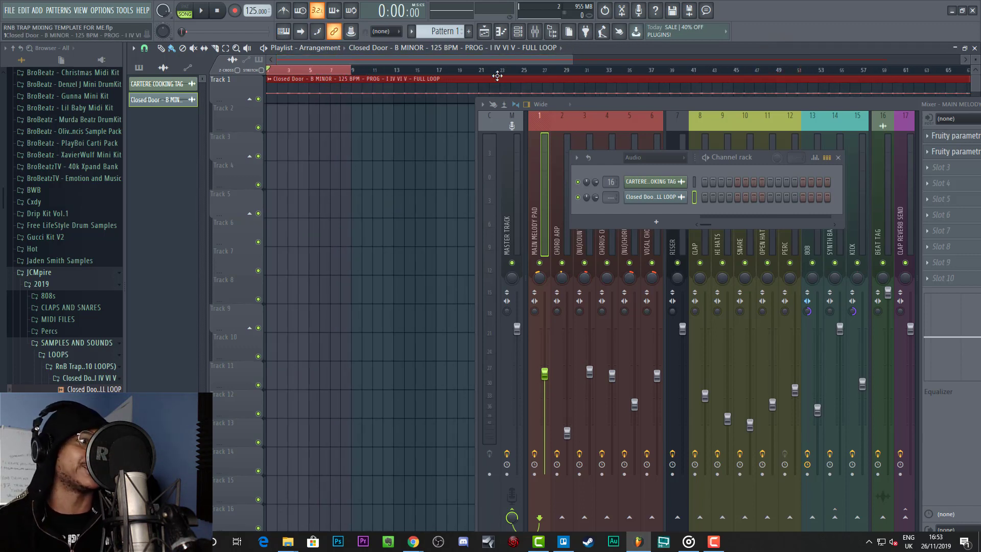
pyautogui.press('space')
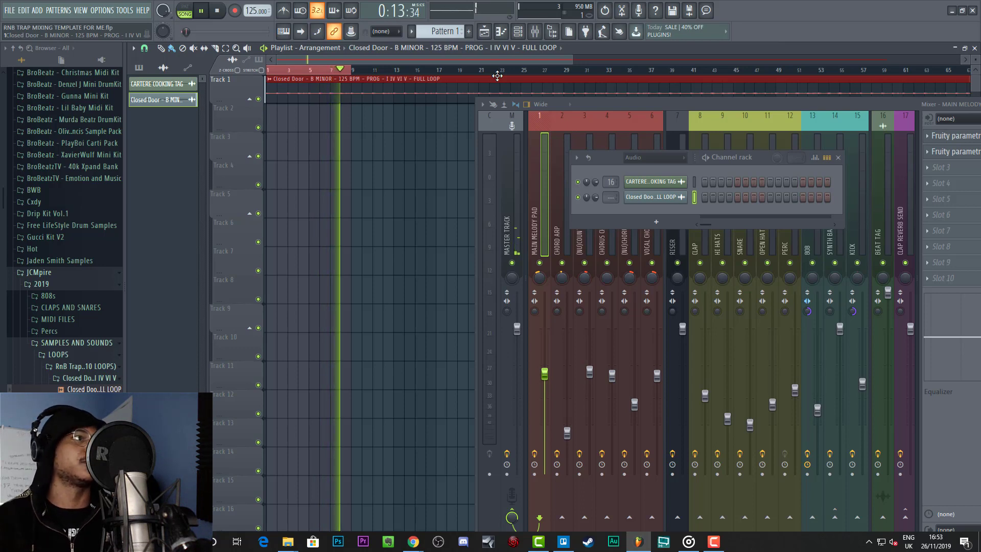
# Switch to Pattern 3 and show all channels in the channel rack
pyautogui.moveTo(603, 155); pyautogui.dragTo(347, 172)
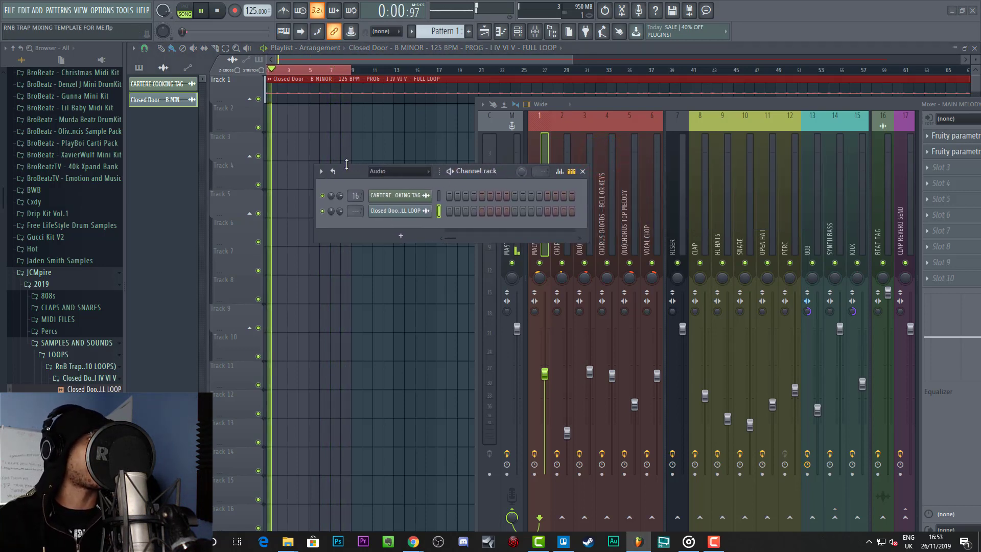
pyautogui.click(446, 31)
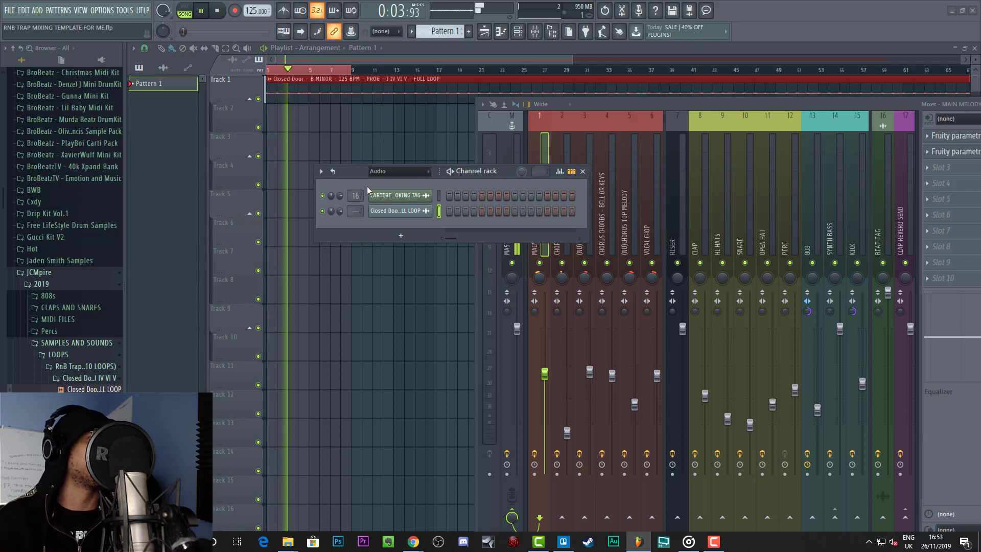
pyautogui.click(168, 84)
pyautogui.scroll(2, 447, 32)
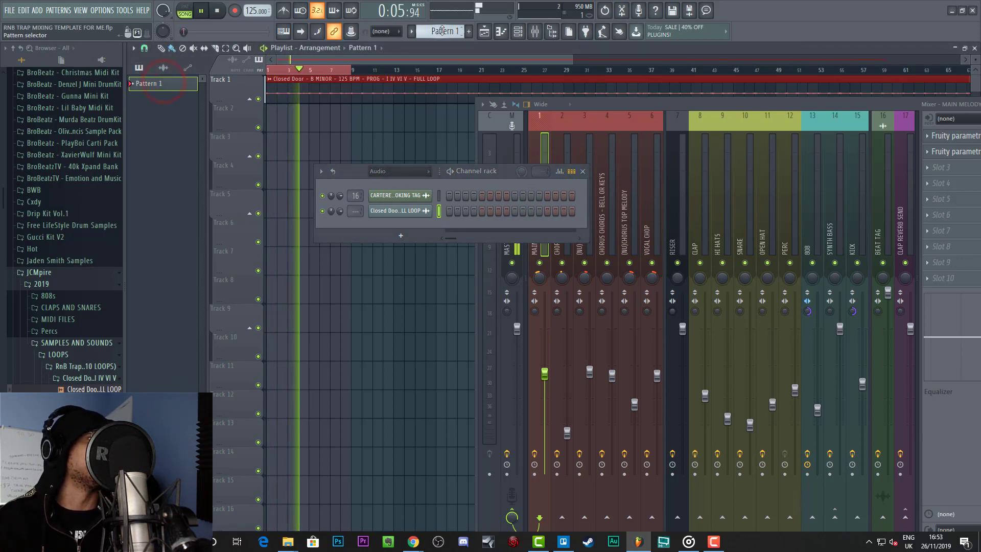
pyautogui.click(401, 171)
pyautogui.click(403, 182)
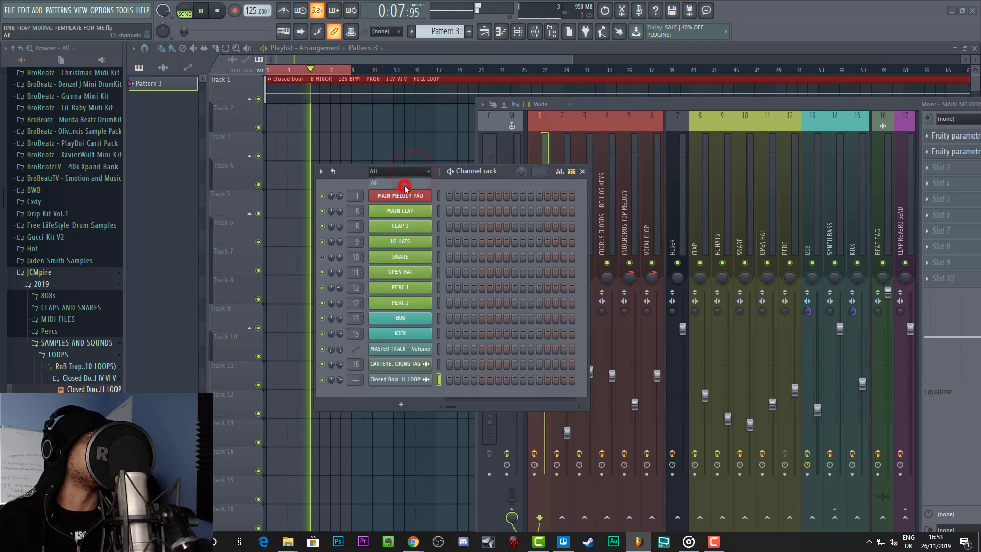
pyautogui.moveTo(362, 165); pyautogui.dragTo(330, 149)
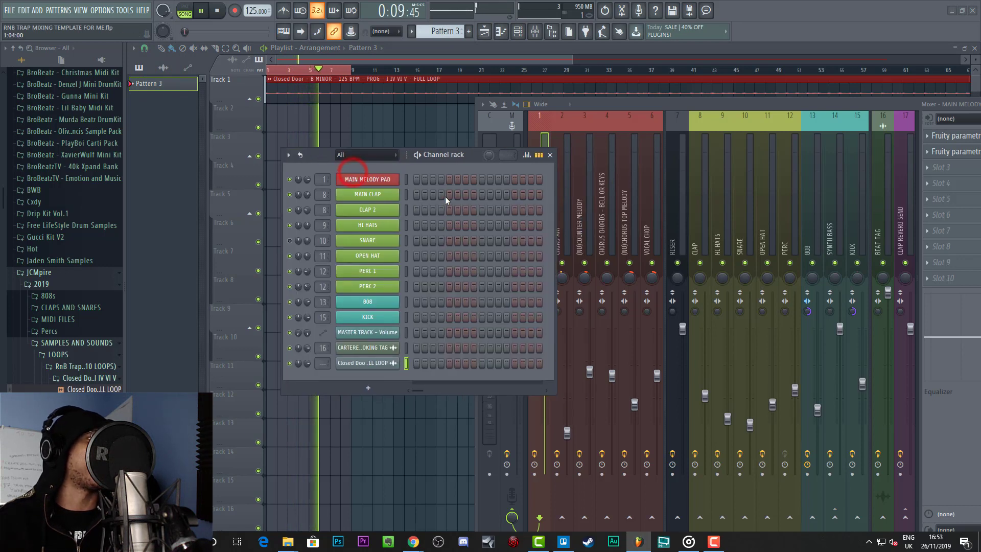
# Add Main Clap hits on steps 9 and 25 of Pattern 3, and place the pattern at the start of Track 2
pyautogui.press('space')
pyautogui.click(483, 194)
pyautogui.click(268, 127)
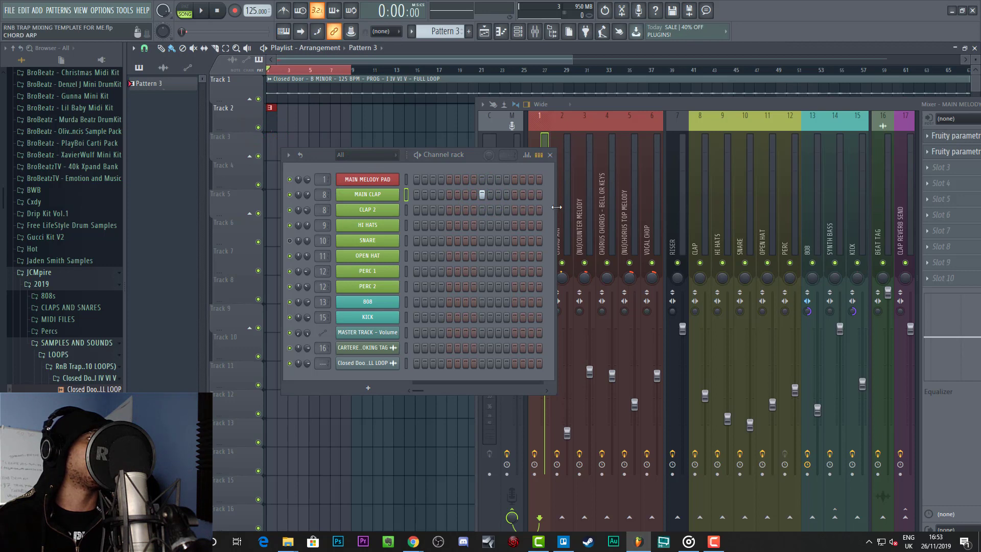
pyautogui.moveTo(556, 207); pyautogui.dragTo(690, 207)
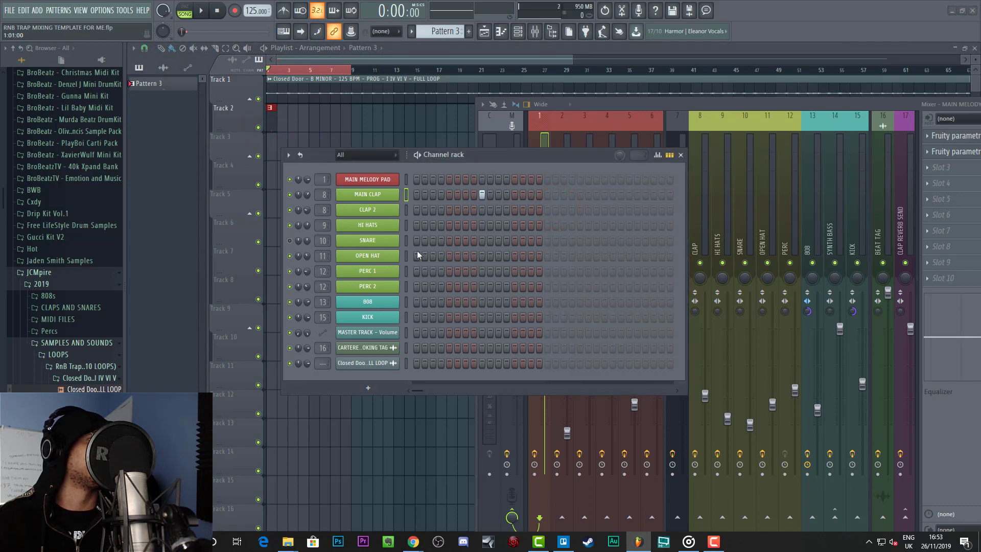
pyautogui.click(612, 193)
pyautogui.press('space')
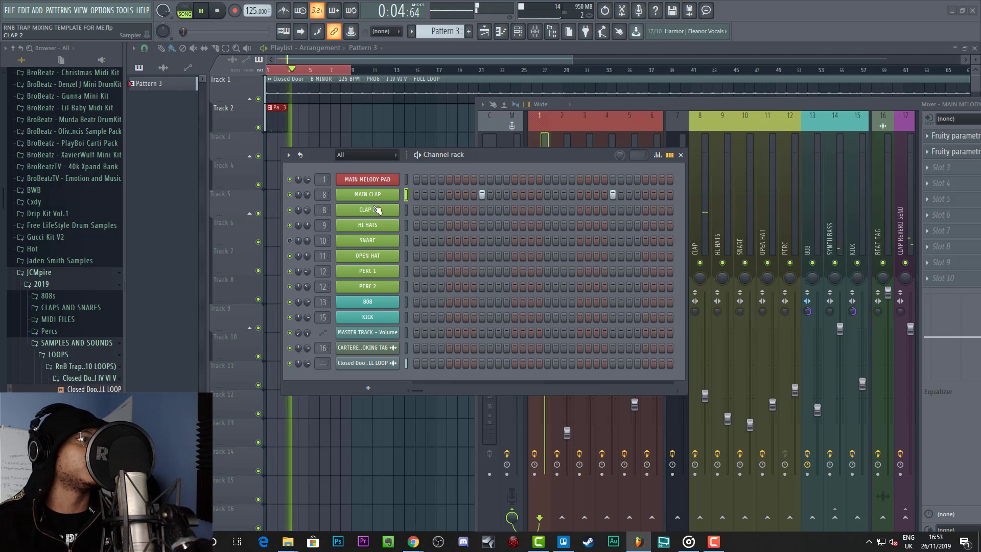
pyautogui.press('space')
# Add a Kick on step 1 and try Perc 1 hits on steps 15 and 19
pyautogui.click(416, 316)
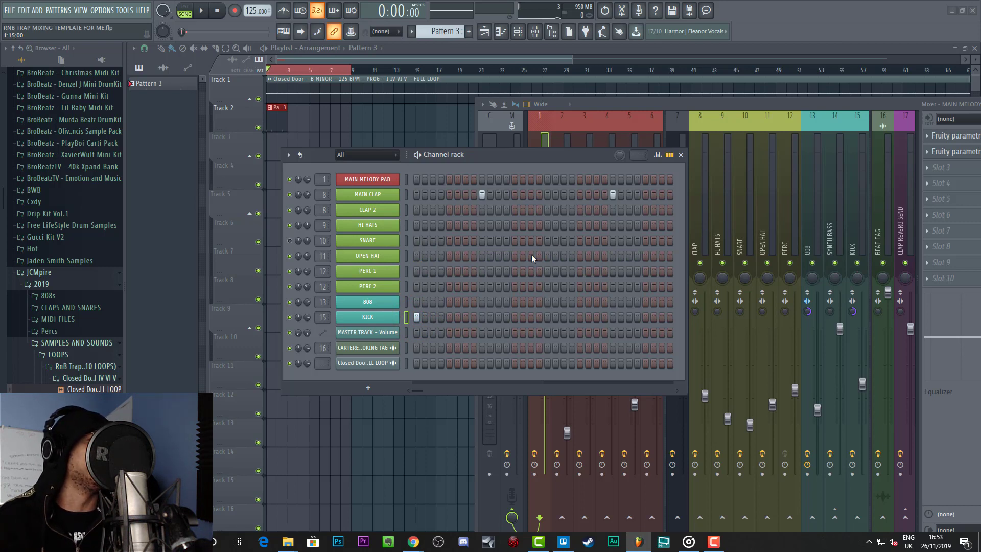
pyautogui.click(531, 271)
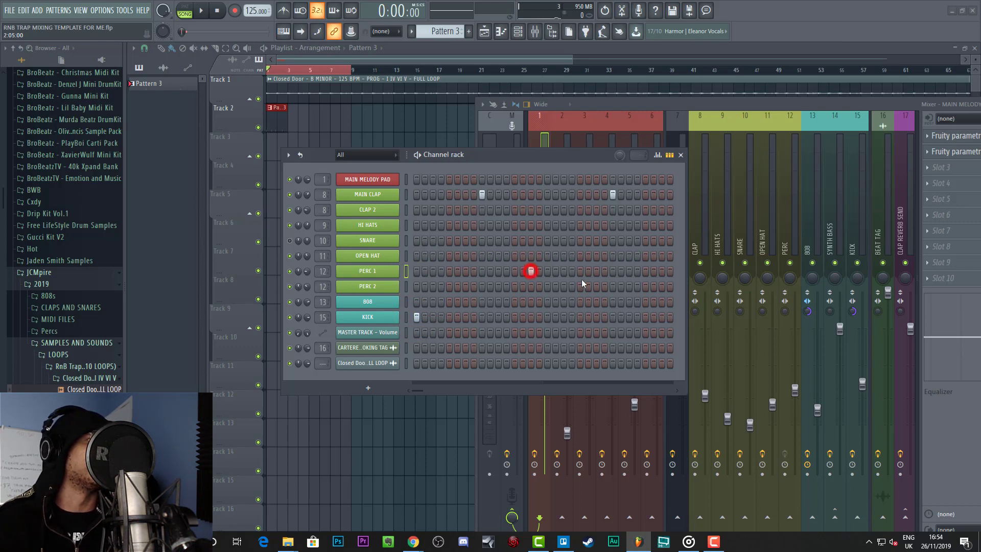
pyautogui.press('space')
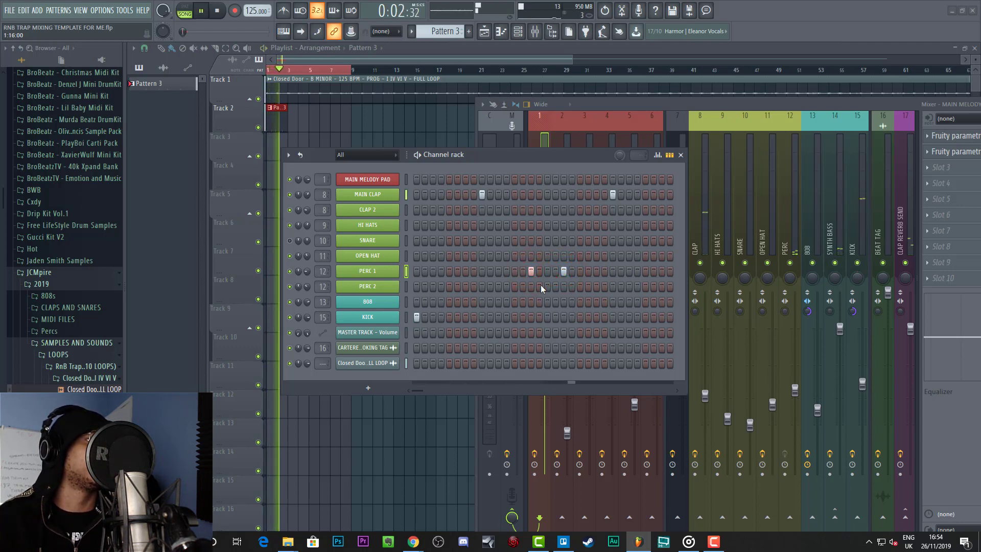
pyautogui.press('space')
# Replace the two Perc 1 hits with Perc 2 hits on steps 15 and 19
pyautogui.rightClick(531, 271)
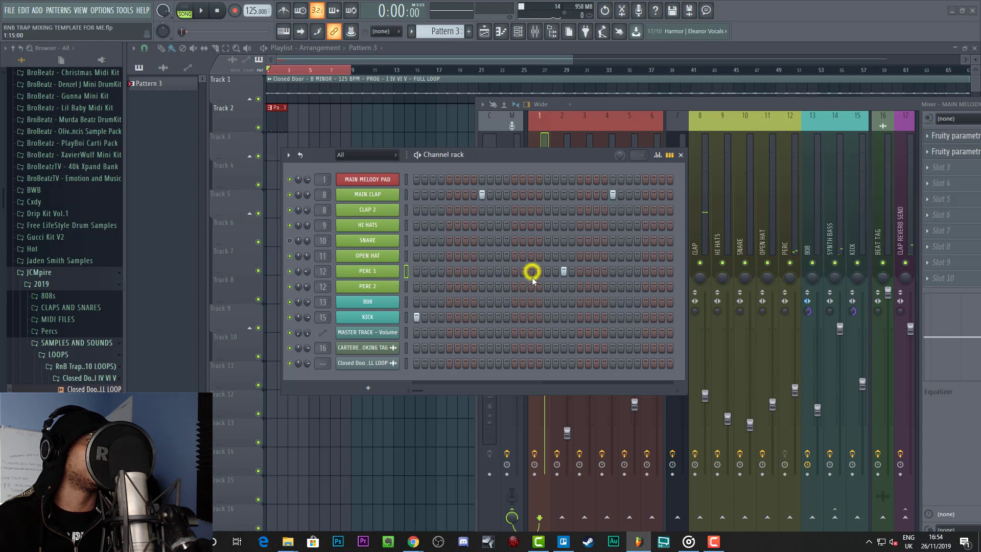
pyautogui.click(531, 286)
pyautogui.click(564, 286)
pyautogui.press('space')
pyautogui.rightClick(564, 270)
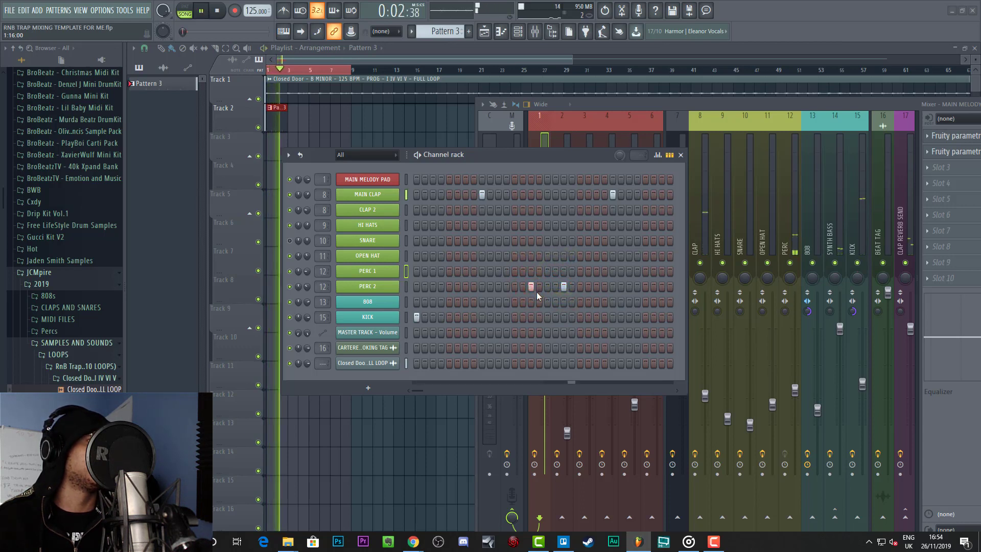
# Add Perc 1 hits on steps 29 and 31, and place a second Pattern 3 clip directly after the first on Track 2
pyautogui.press('space')
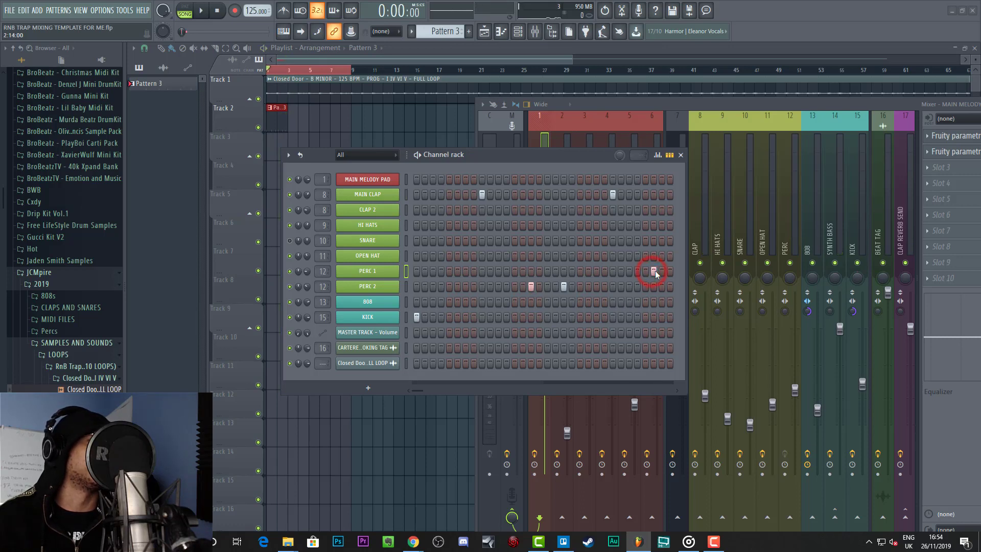
pyautogui.press('space')
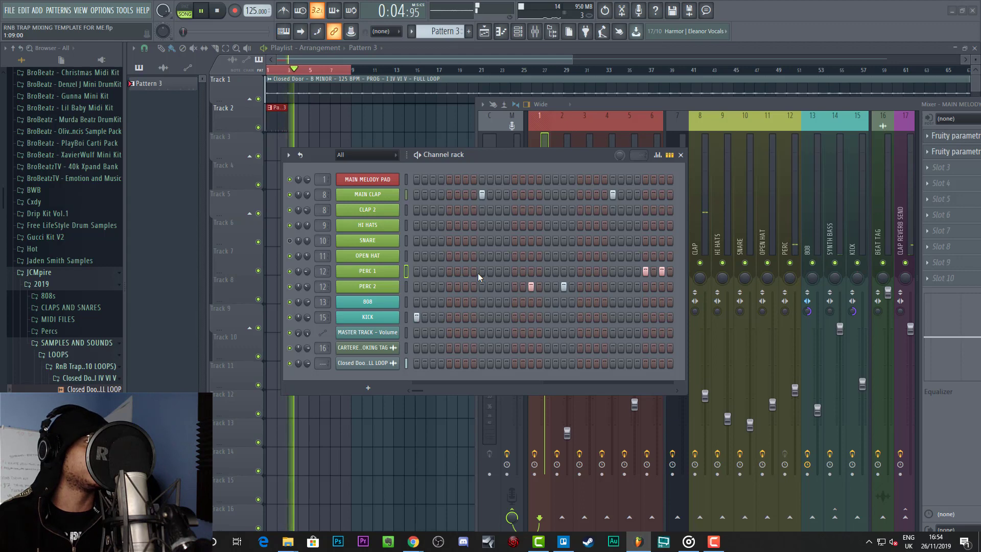
pyautogui.press('space')
pyautogui.click(292, 115)
pyautogui.press('space')
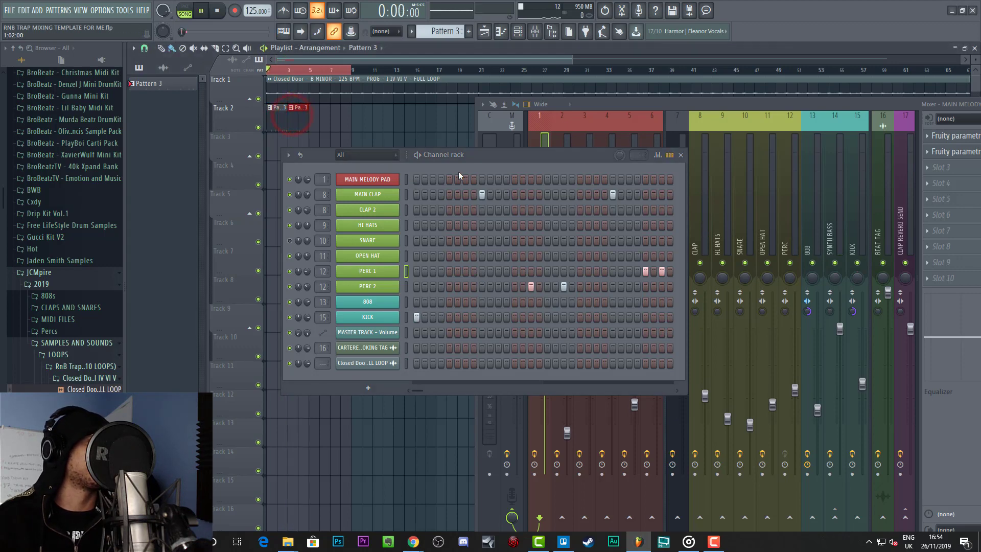
# Fill the Hi Hats channel with a hit on every second step and audition the beat
pyautogui.rightClick(381, 223)
pyautogui.click(506, 258)
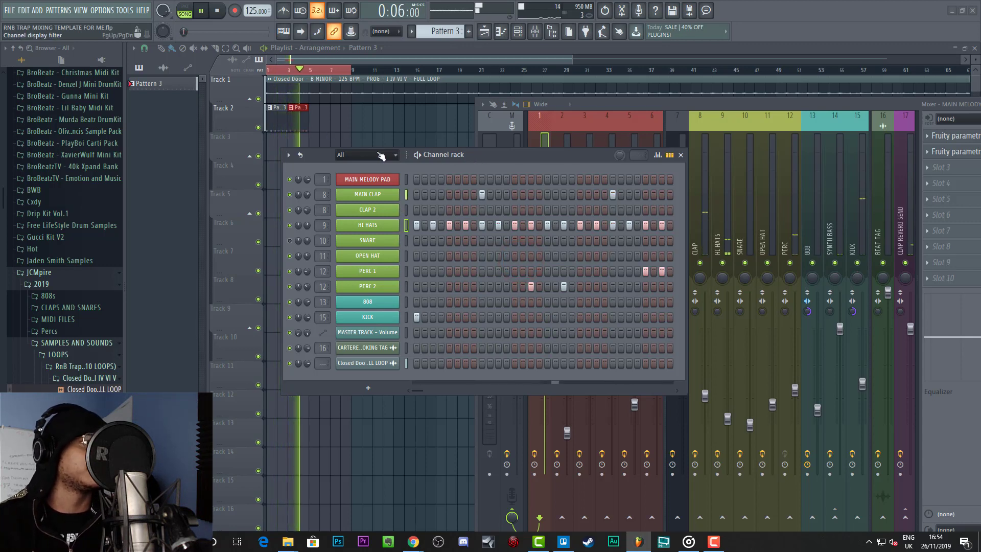
pyautogui.press('space')
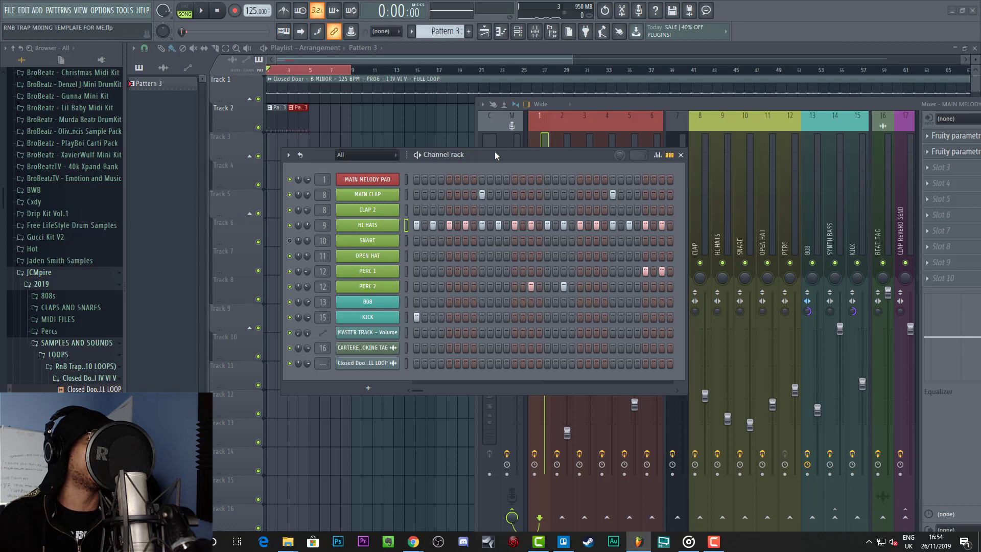
# Rearrange the workspace by moving the mixer lower and the channel rack higher, with a wider span of bars shown in the playlist
pyautogui.moveTo(495, 151); pyautogui.dragTo(493, 145)
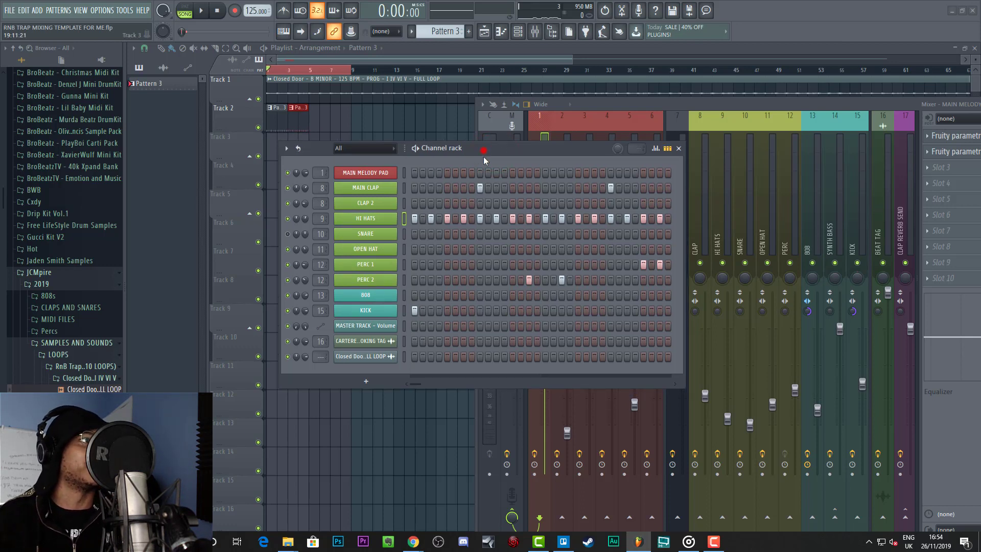
pyautogui.moveTo(483, 156); pyautogui.dragTo(483, 168)
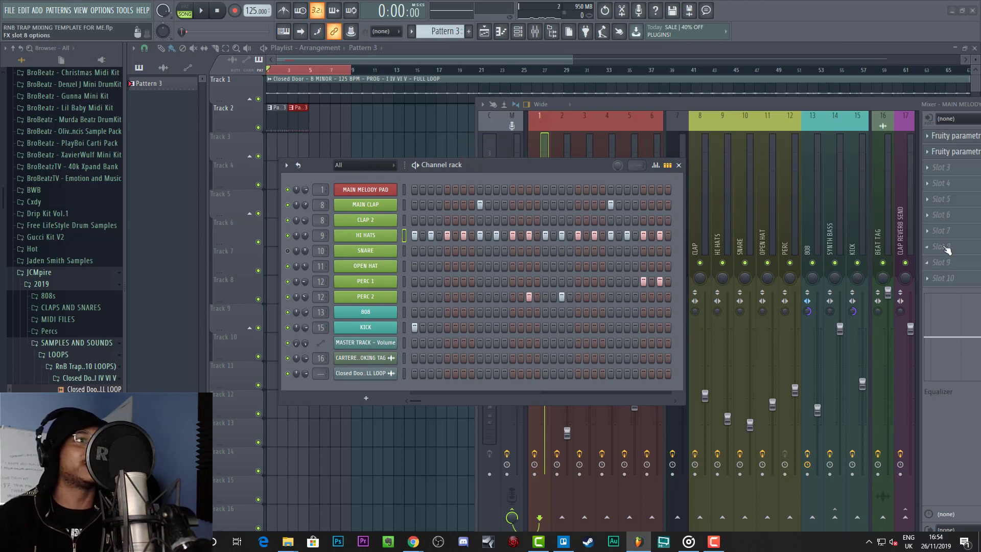
pyautogui.moveTo(526, 166); pyautogui.dragTo(526, 163)
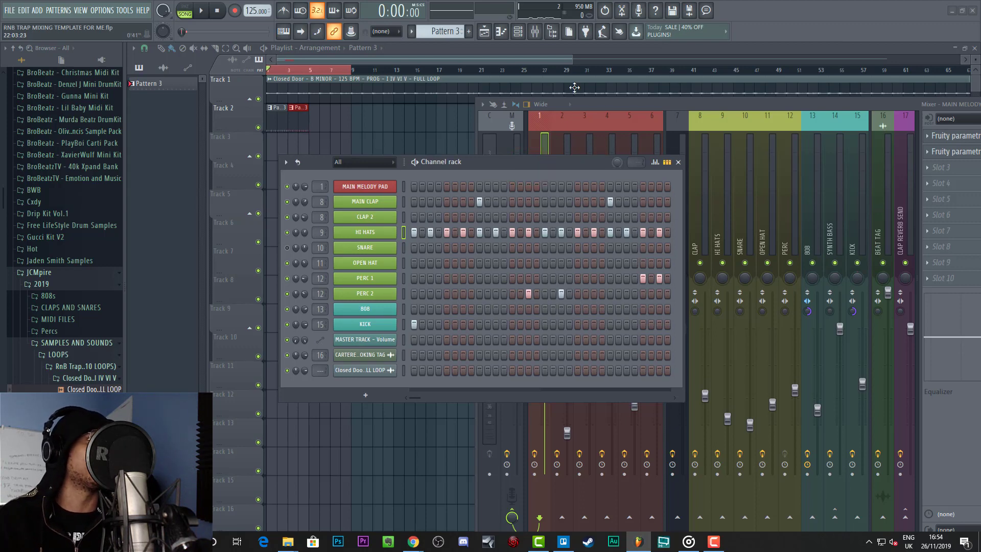
pyautogui.moveTo(573, 60); pyautogui.dragTo(704, 212)
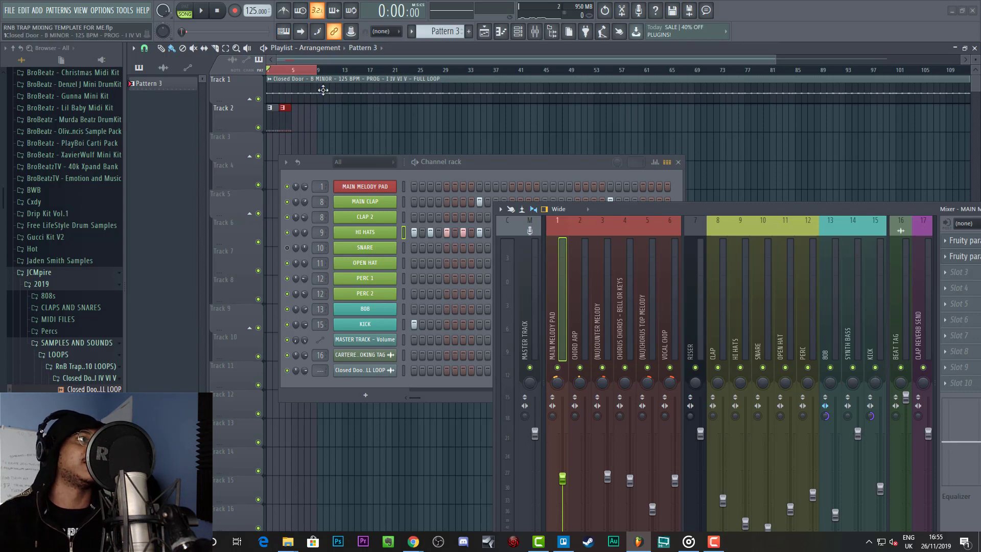
pyautogui.moveTo(556, 161); pyautogui.dragTo(543, 134)
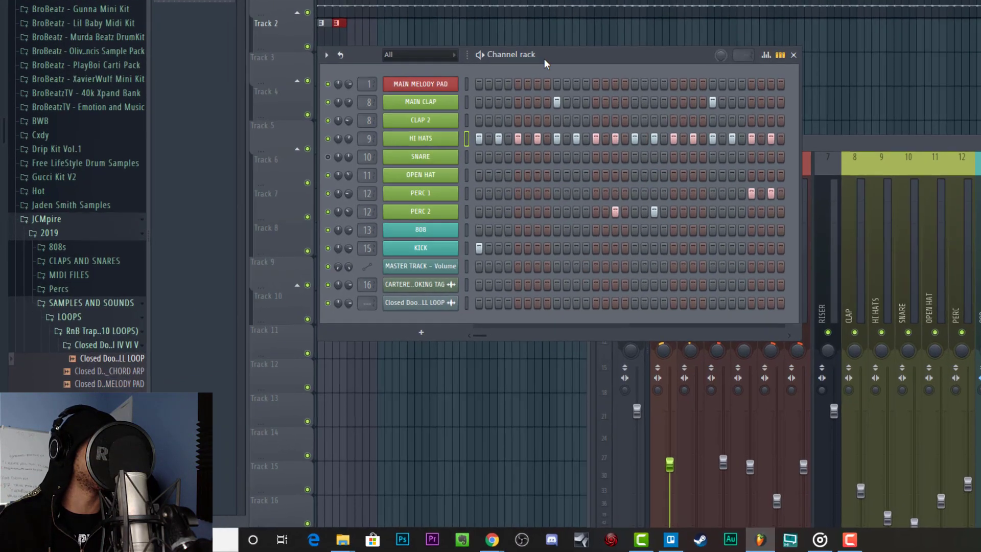
# Place the Closed Door Chord Arp stem at the start of Track 3, and audition it with the Track 1 full loop muted
pyautogui.click(94, 371)
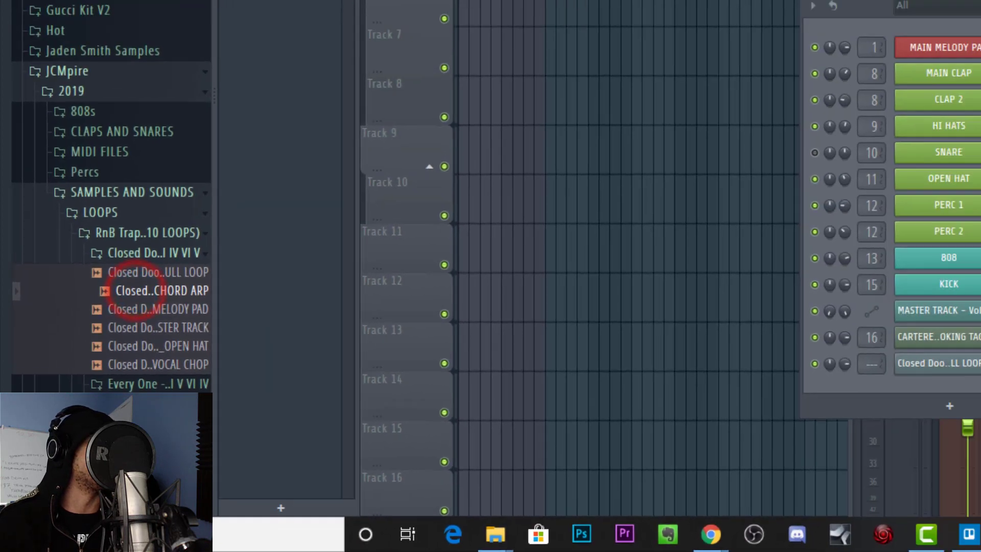
pyautogui.moveTo(136, 289); pyautogui.dragTo(268, 148)
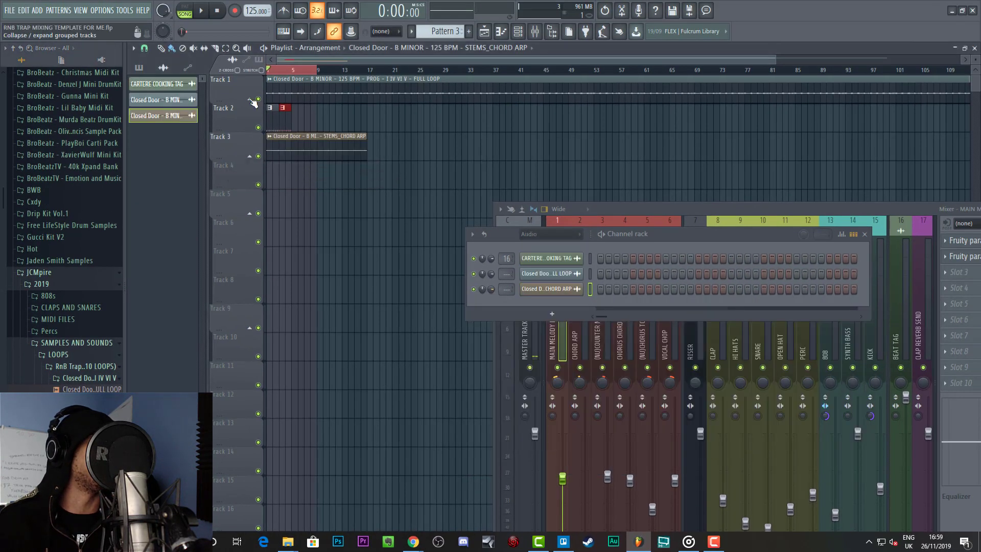
pyautogui.click(258, 98)
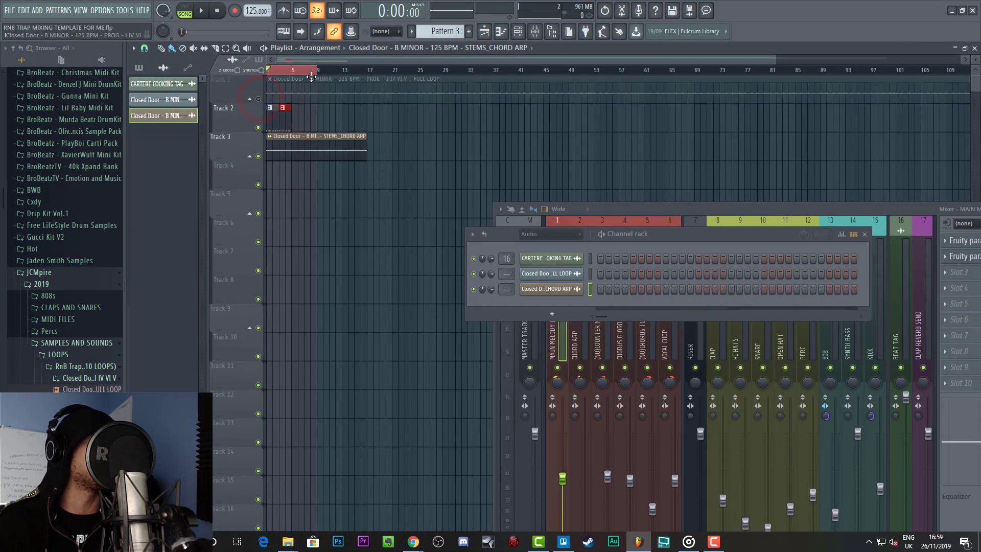
pyautogui.press('space')
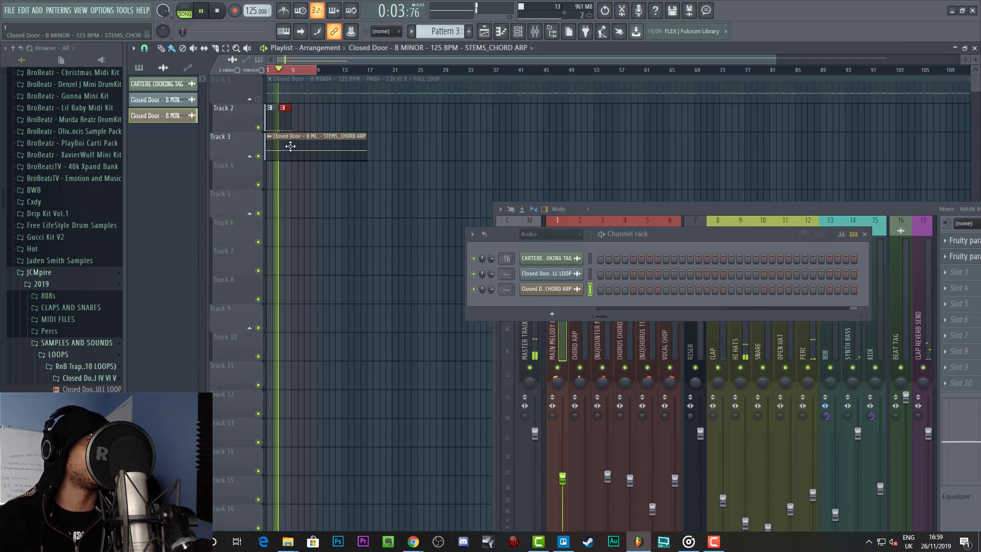
# Place the Closed Door Main Melody Pad stem at the start of Track 4 and the Vocal Chop stem at the start of Track 5
pyautogui.click(92, 412)
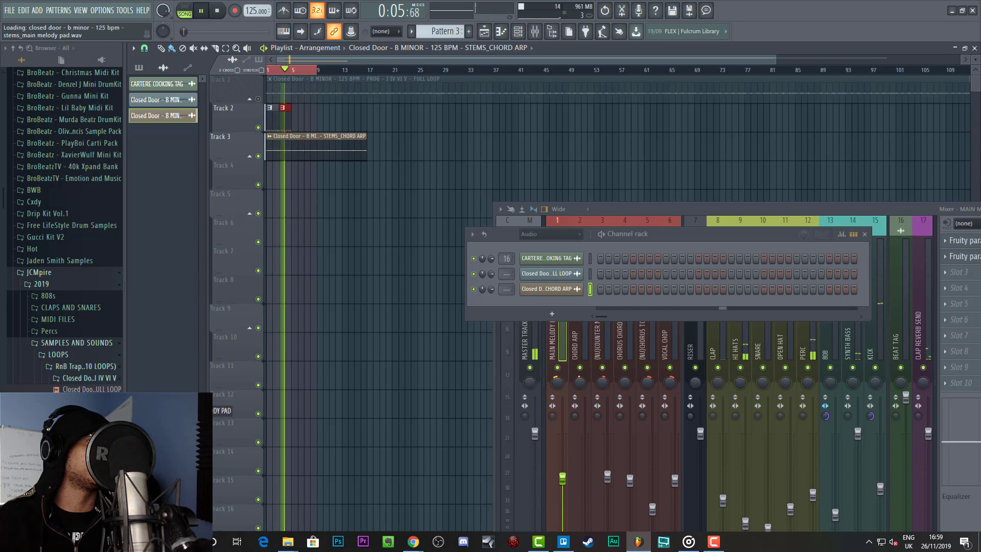
pyautogui.moveTo(92, 412); pyautogui.dragTo(269, 182)
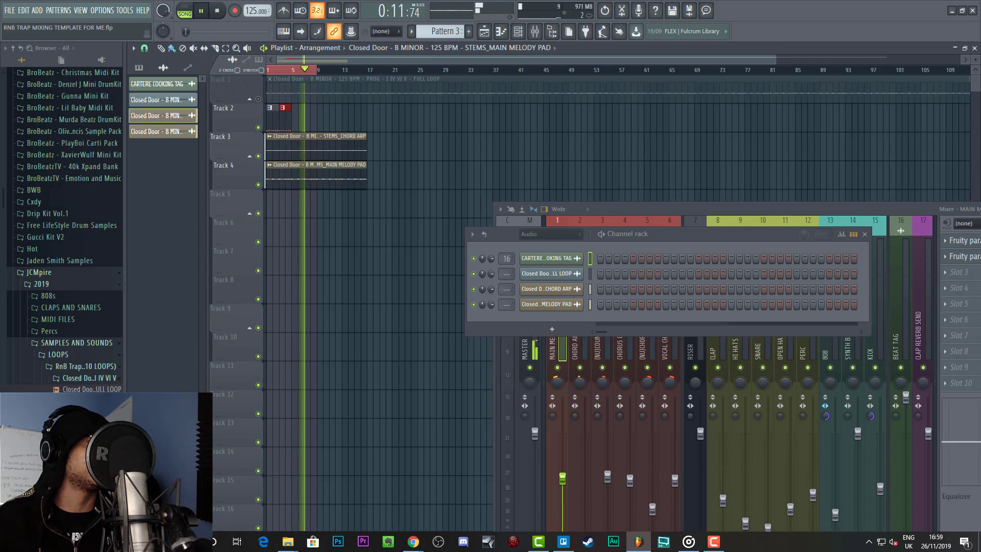
pyautogui.moveTo(92, 424); pyautogui.dragTo(266, 208)
pyautogui.rightClick(301, 201)
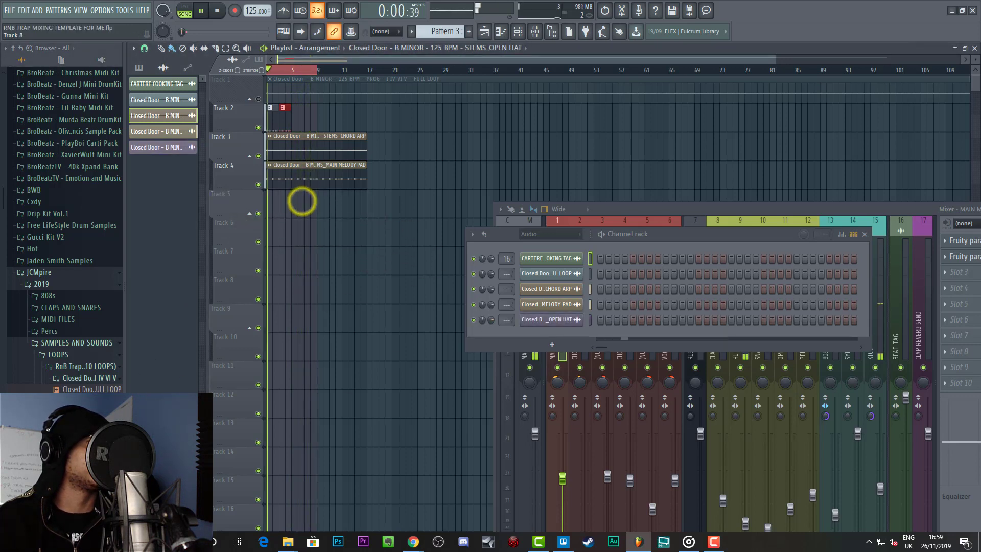
pyautogui.moveTo(92, 482); pyautogui.dragTo(267, 211)
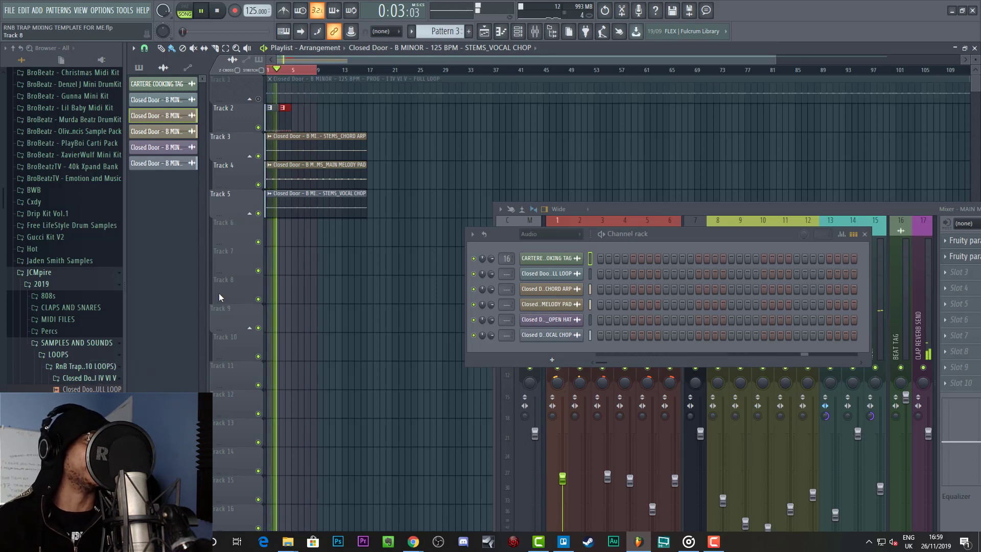
pyautogui.press('space')
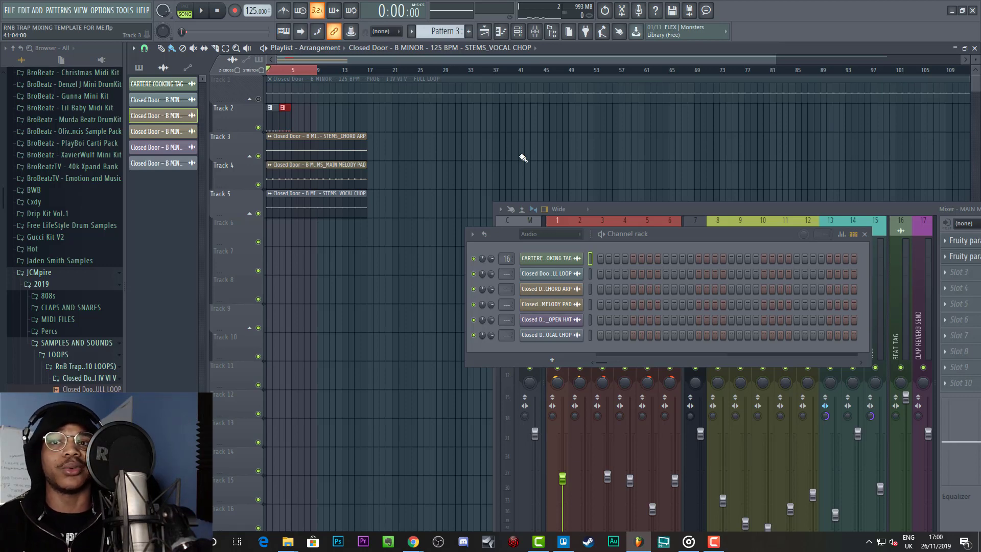
# Switch to Chrome and view the Loop Kits page of the Sellfy store
pyautogui.scroll(-1, 523, 158)
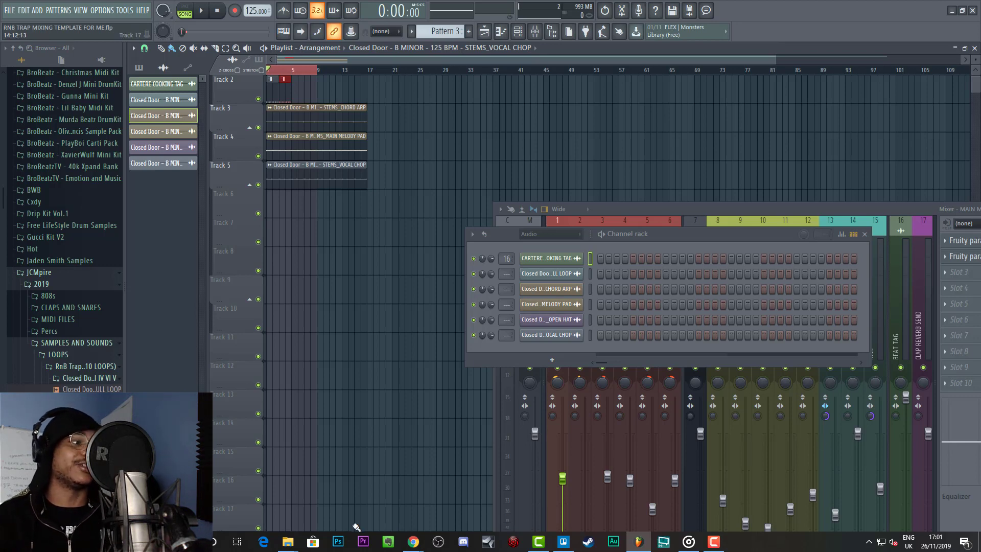
pyautogui.moveTo(412, 544)
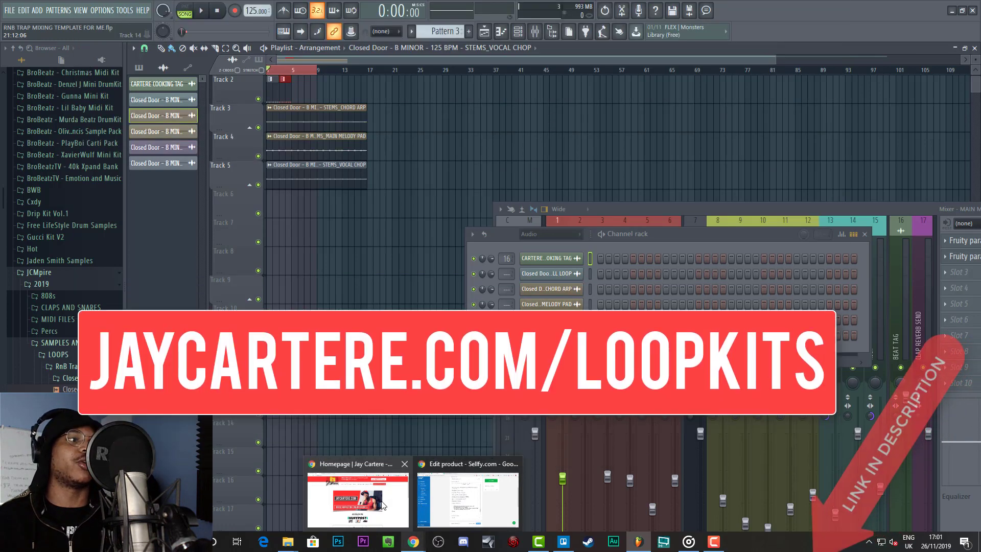
pyautogui.click(382, 498)
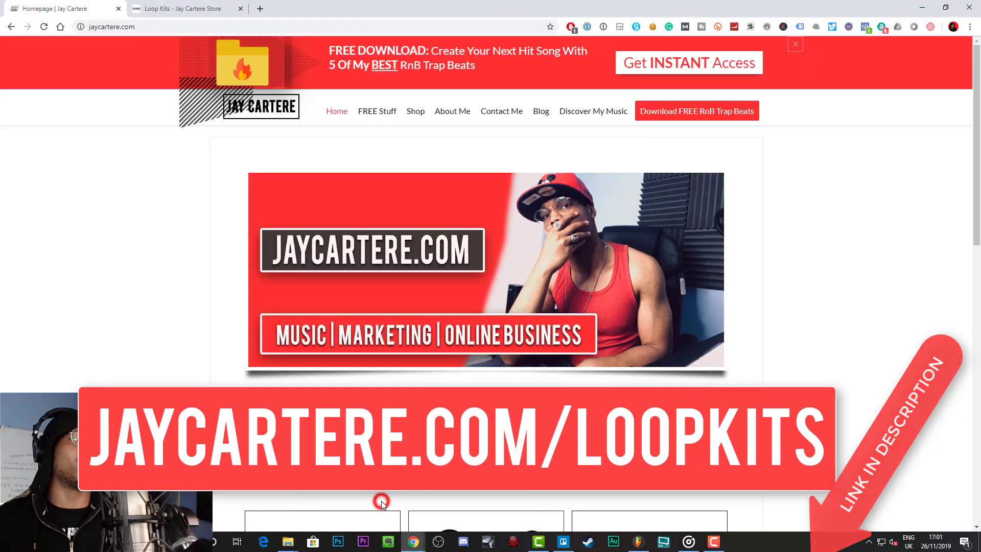
pyautogui.click(176, 8)
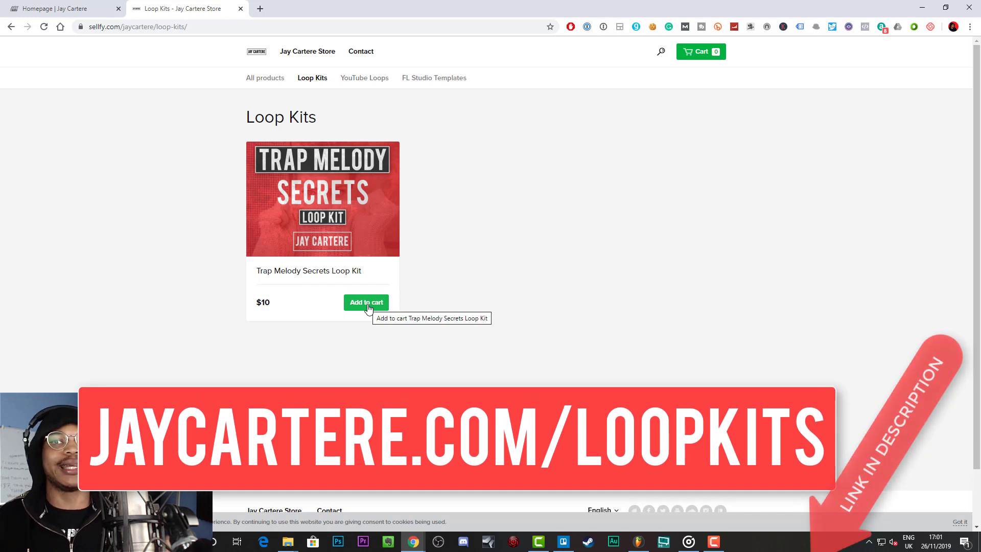
# Add the Trap Melody Secrets Loop Kit to the cart, proceed to checkout, and return to FL Studio
pyautogui.click(367, 304)
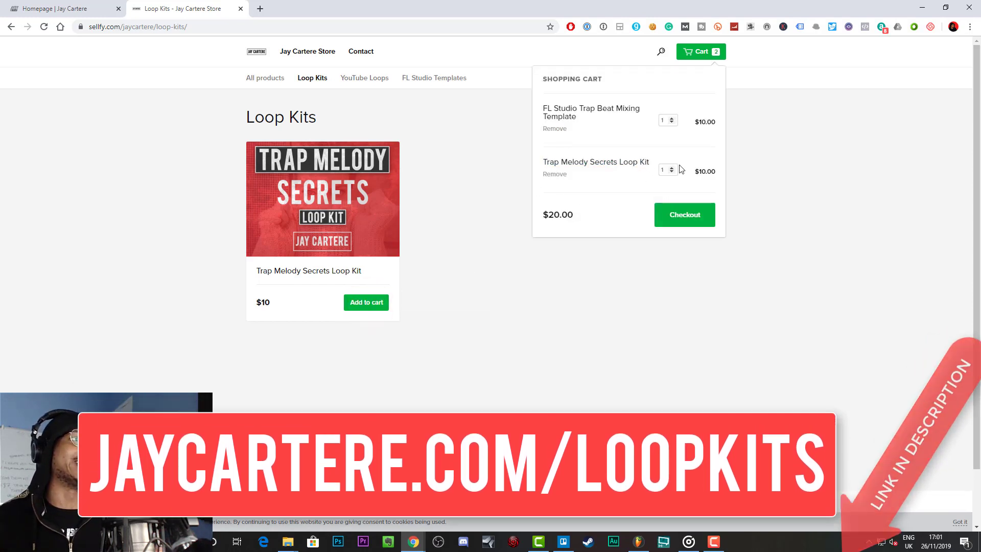
pyautogui.click(671, 213)
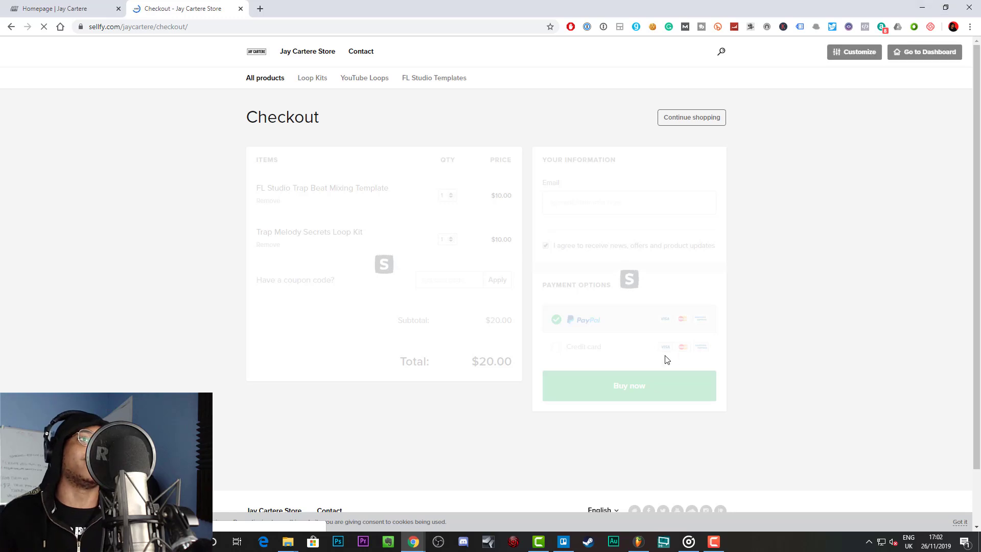
pyautogui.click(923, 9)
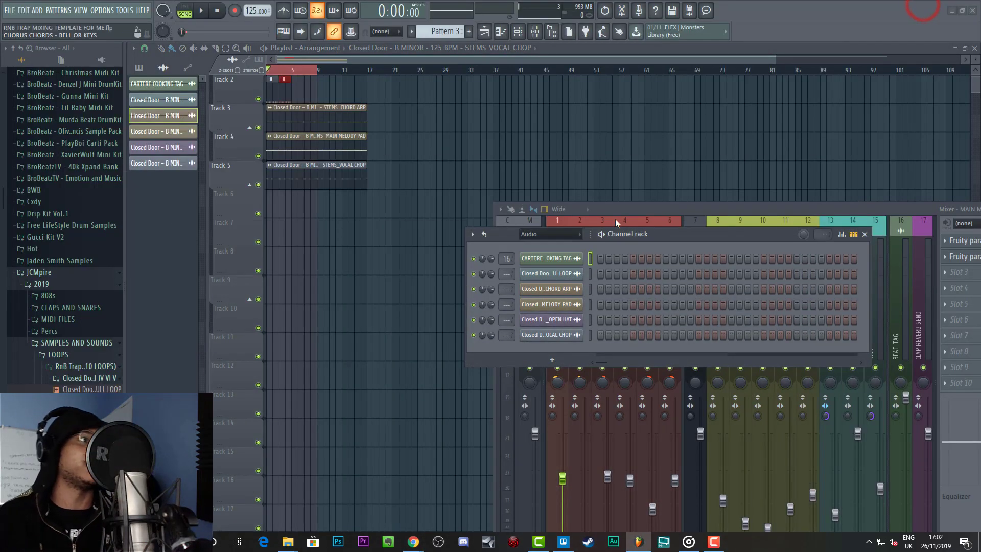
# Switch to the LOOPS folder window in File Explorer and reposition it over the playlist
pyautogui.moveTo(287, 541)
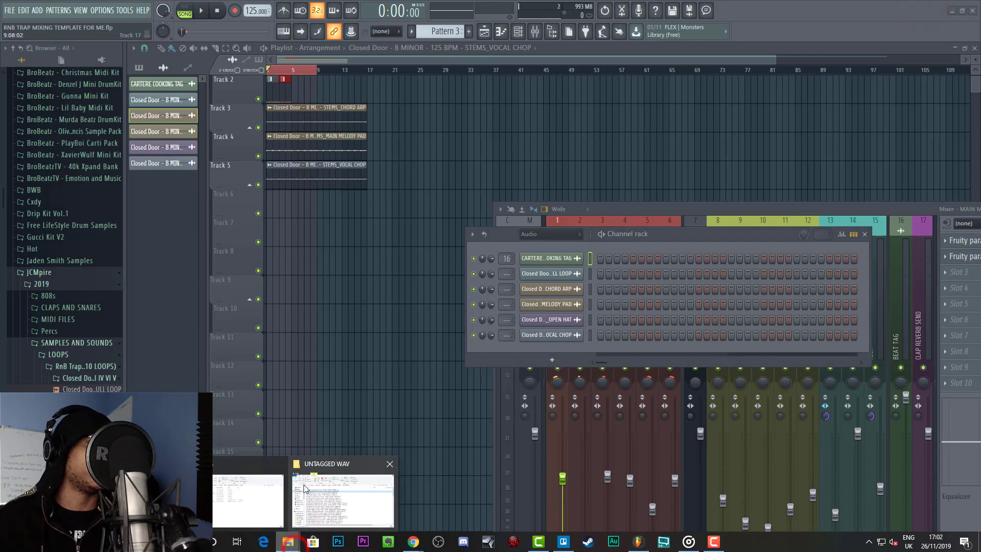
pyautogui.click(248, 503)
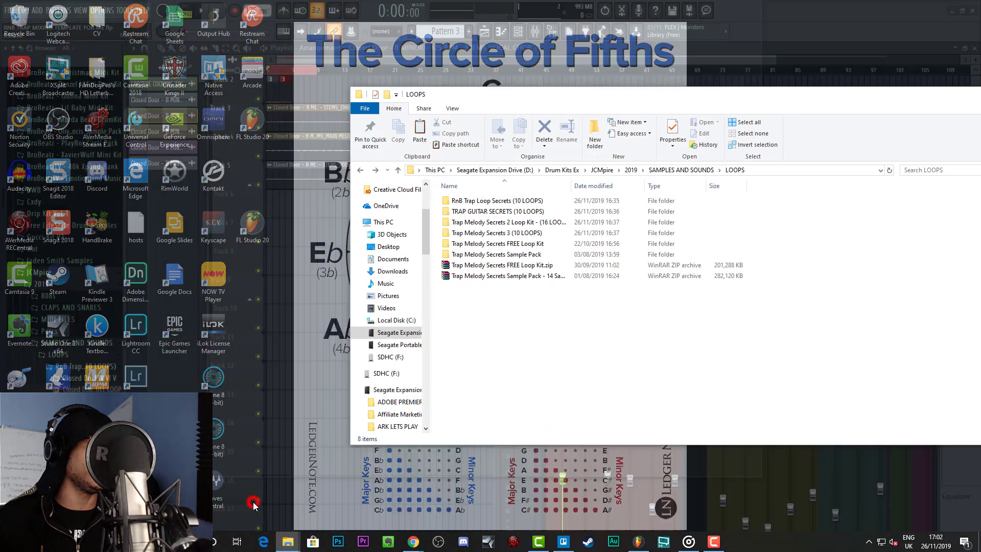
pyautogui.moveTo(628, 88); pyautogui.dragTo(402, 76)
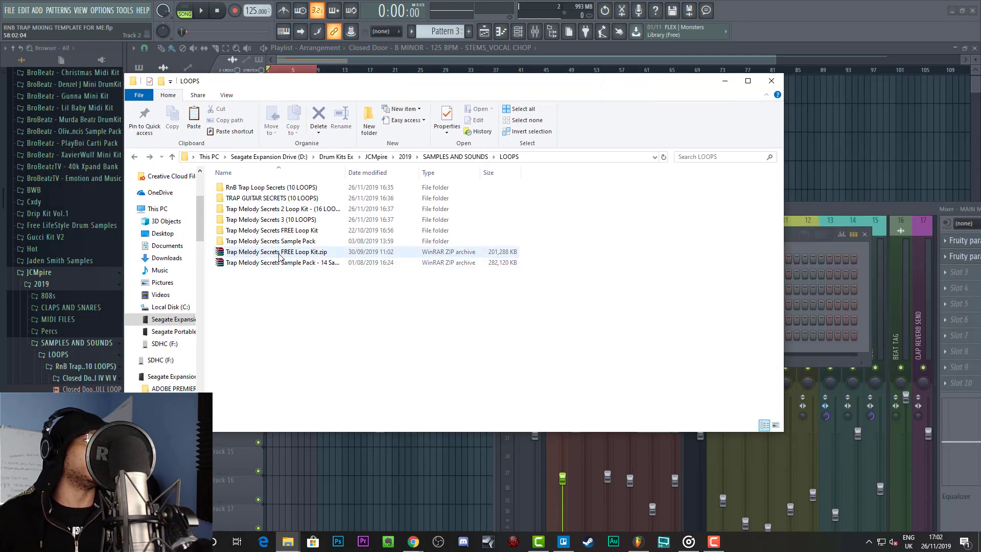
pyautogui.moveTo(402, 84); pyautogui.dragTo(477, 79)
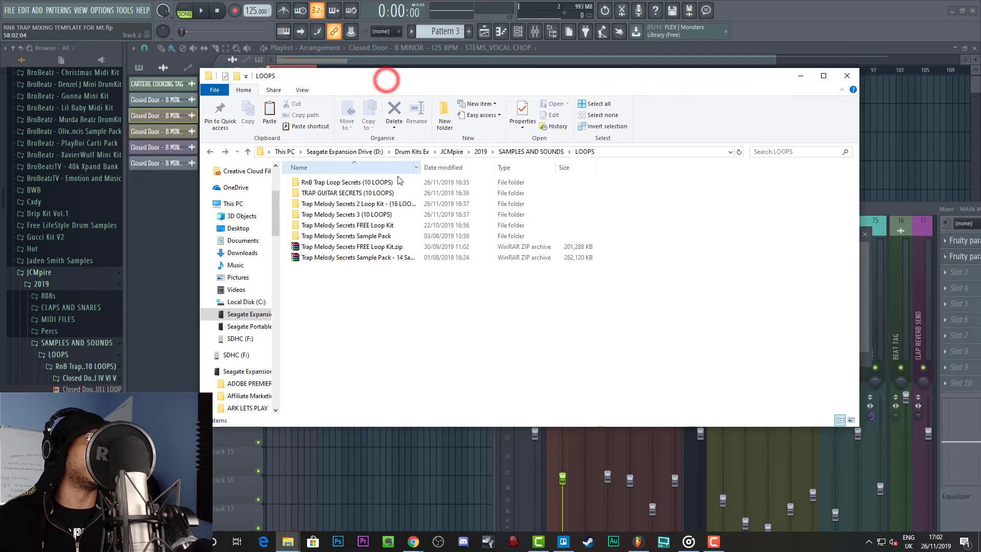
# View the full file names in the Blue Bubble folder of TRAP GUITAR SECRETS (10 LOOPS), and return to the LOOPS folder
pyautogui.doubleClick(373, 193)
pyautogui.doubleClick(372, 192)
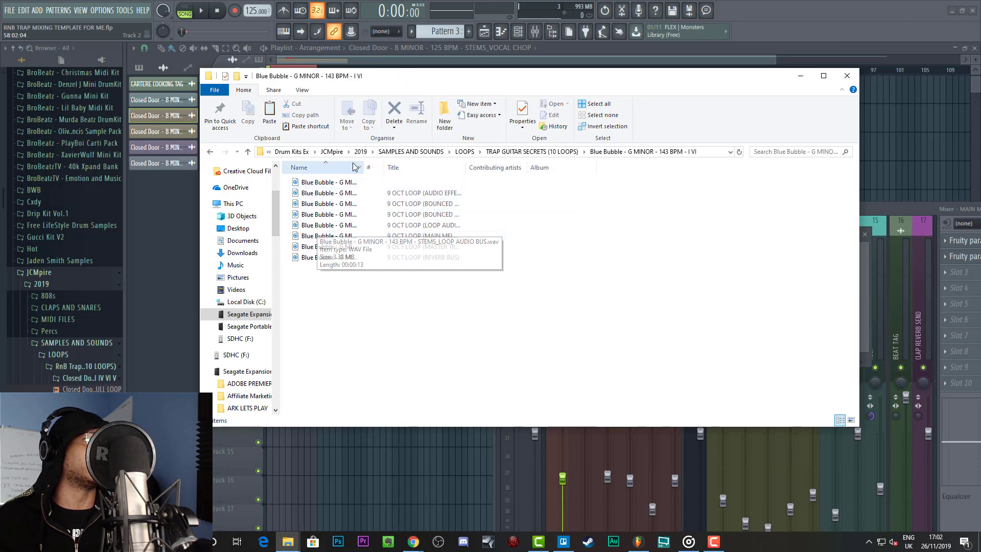
pyautogui.moveTo(365, 167); pyautogui.dragTo(513, 196)
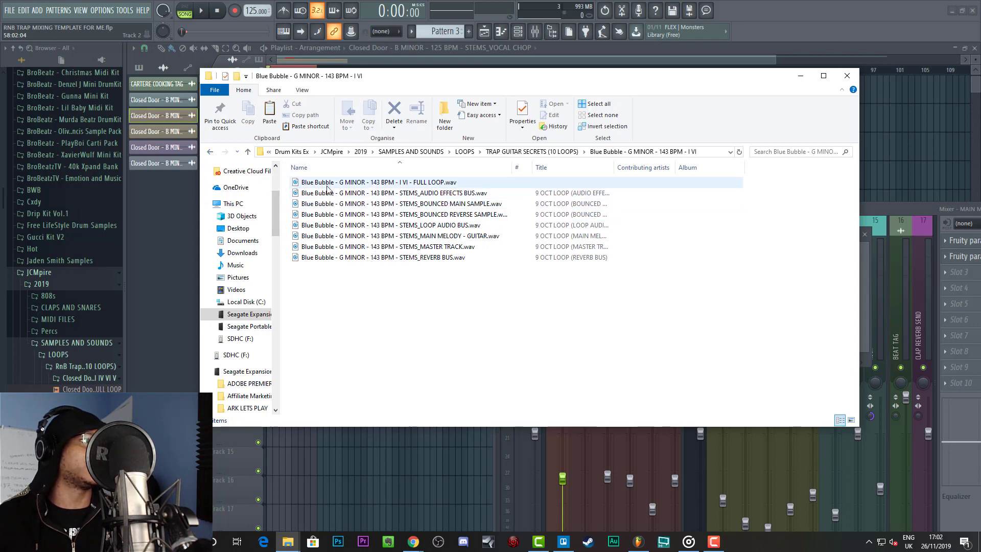
pyautogui.click(209, 151)
pyautogui.click(210, 151)
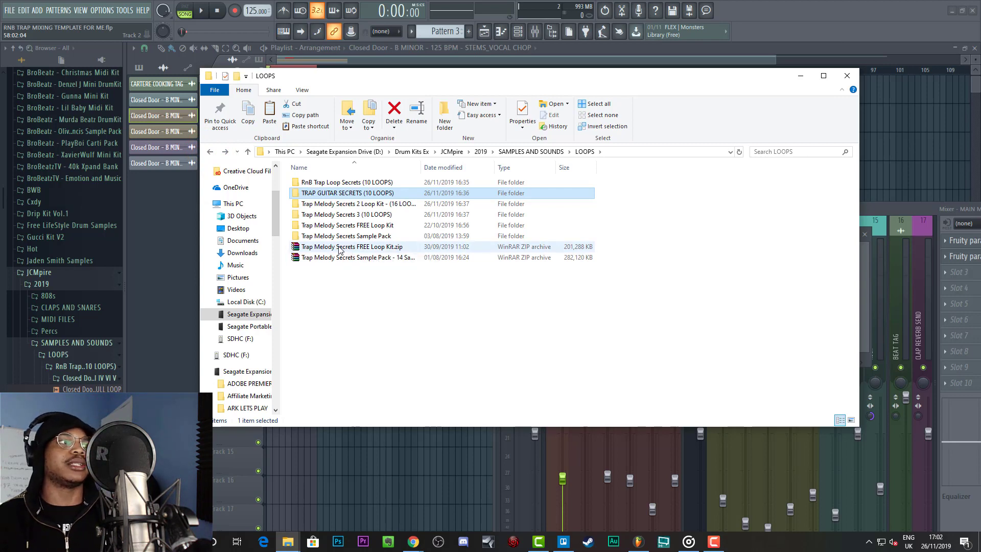
# Check the file options of Trap Melody Secrets FREE Loop Kit.zip, and view the full loop names in its extracted folder
pyautogui.click(339, 249)
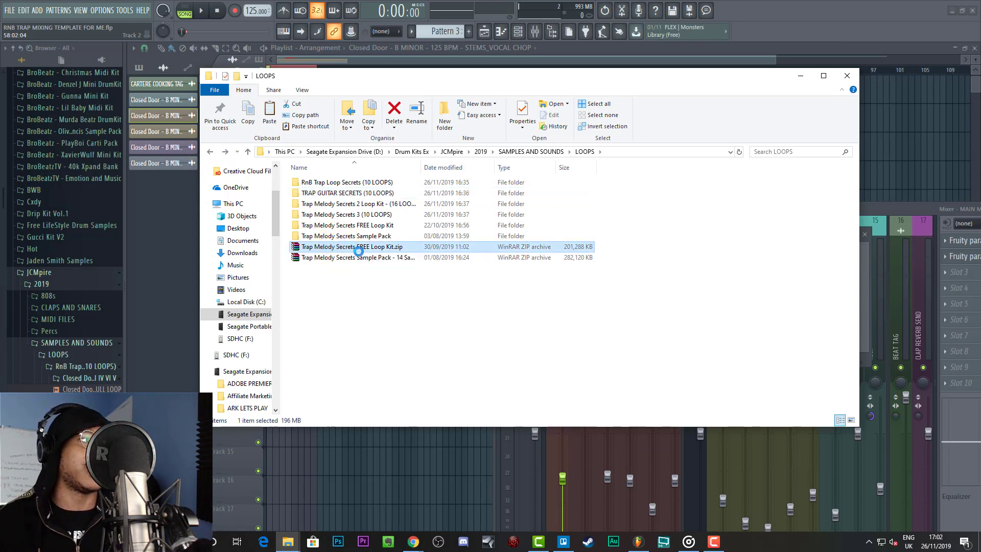
pyautogui.rightClick(358, 250)
pyautogui.click(317, 302)
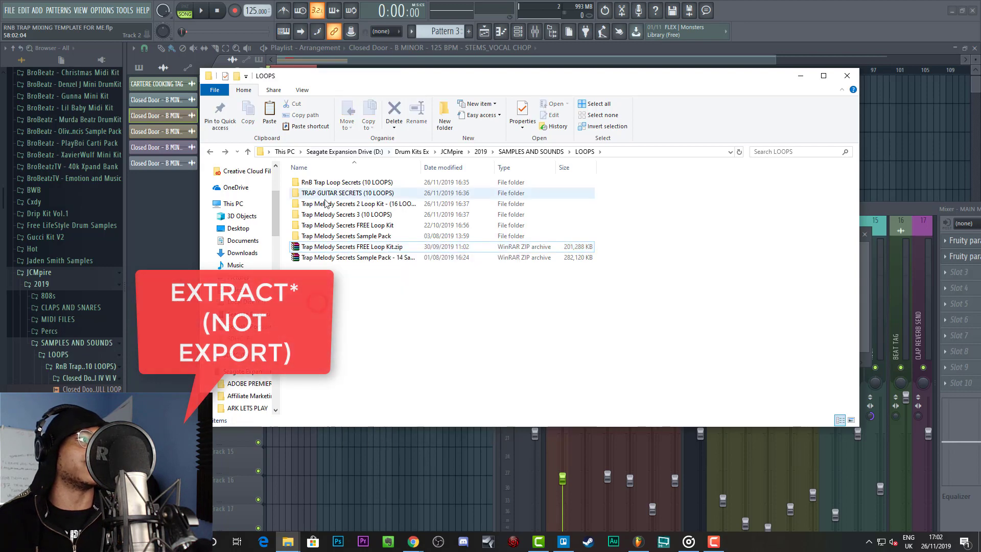
pyautogui.doubleClick(349, 224)
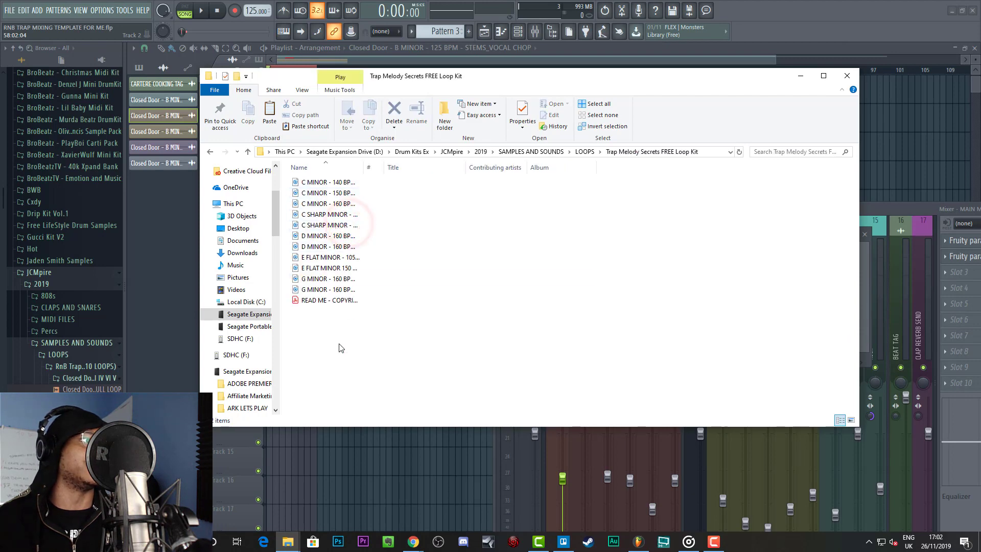
pyautogui.moveTo(365, 168); pyautogui.dragTo(555, 172)
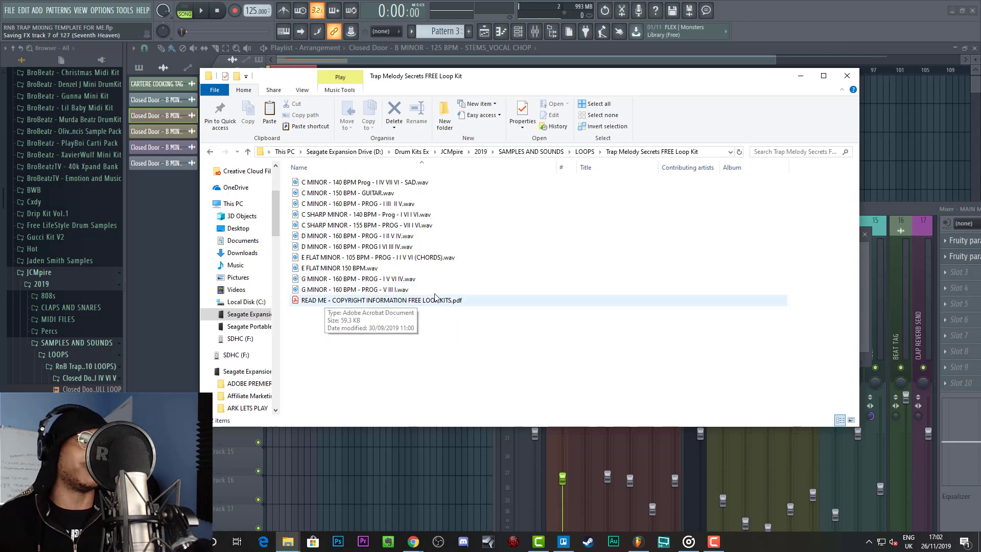
# Return to LOOPS, open the RnB Trap Loop Secrets (10 LOOPS) folder, and move its window clear of the playlist clips
pyautogui.click(207, 152)
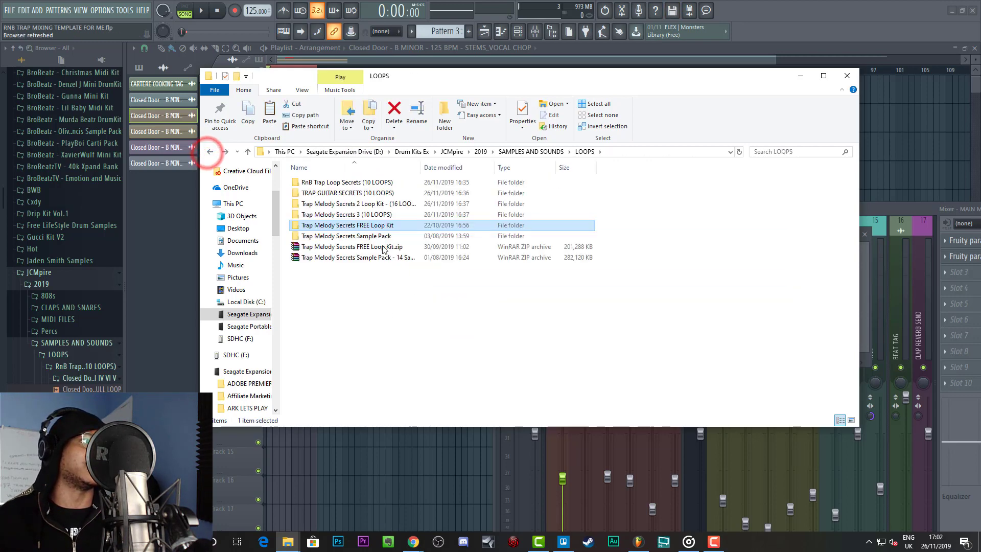
pyautogui.doubleClick(360, 184)
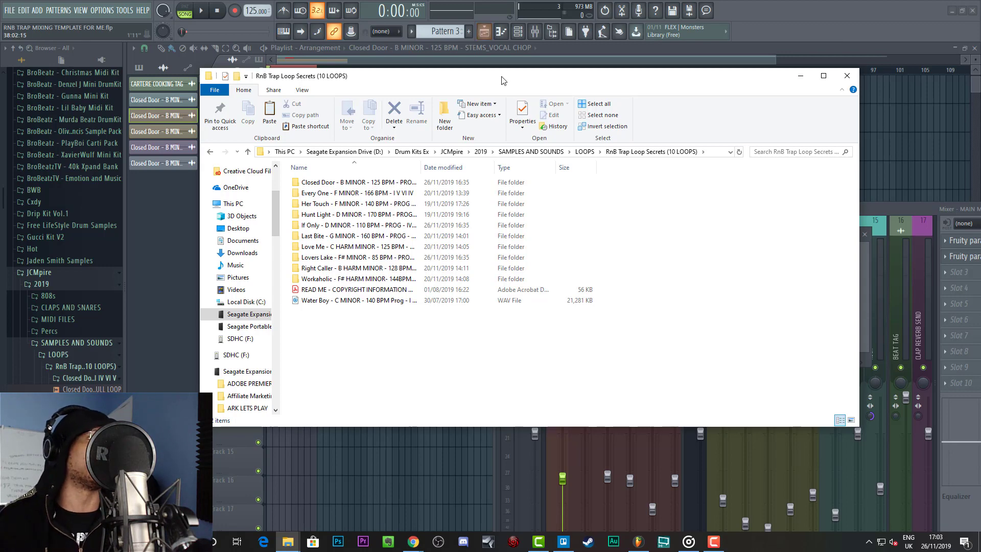
pyautogui.moveTo(500, 77); pyautogui.dragTo(728, 299)
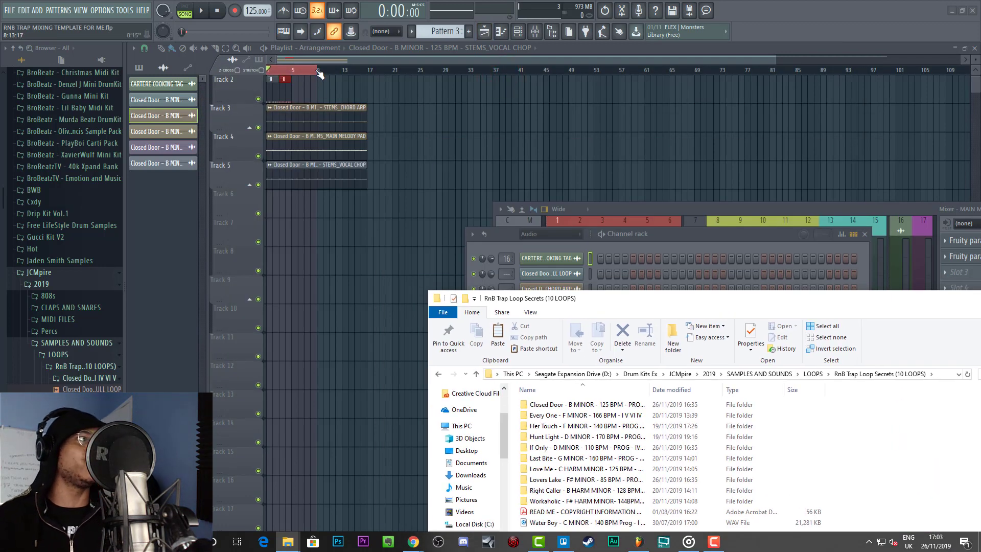
# Extend the playlist's time selection to the end of the stem clips at bar 17, and shift the channel rack slightly
pyautogui.scroll(1, 372, 154)
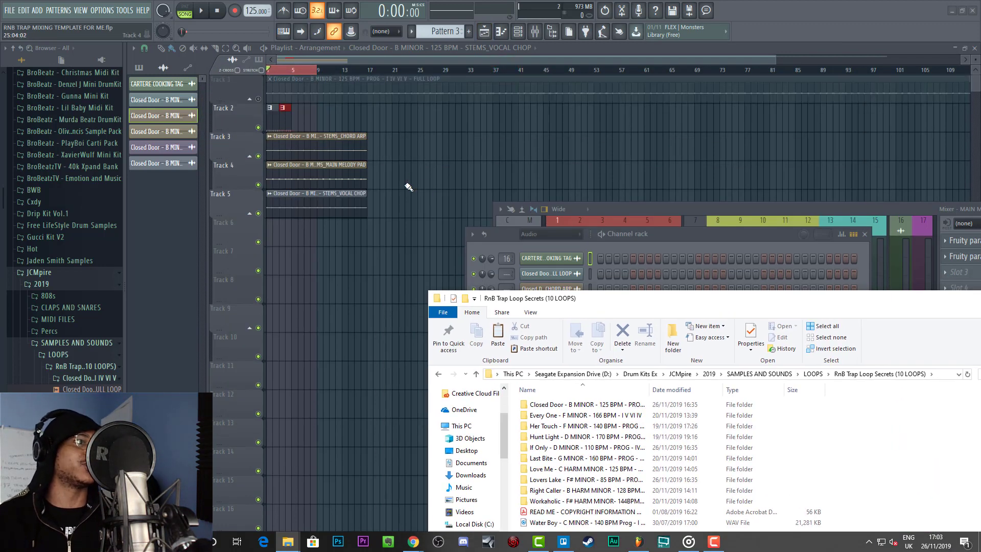
pyautogui.click(322, 73)
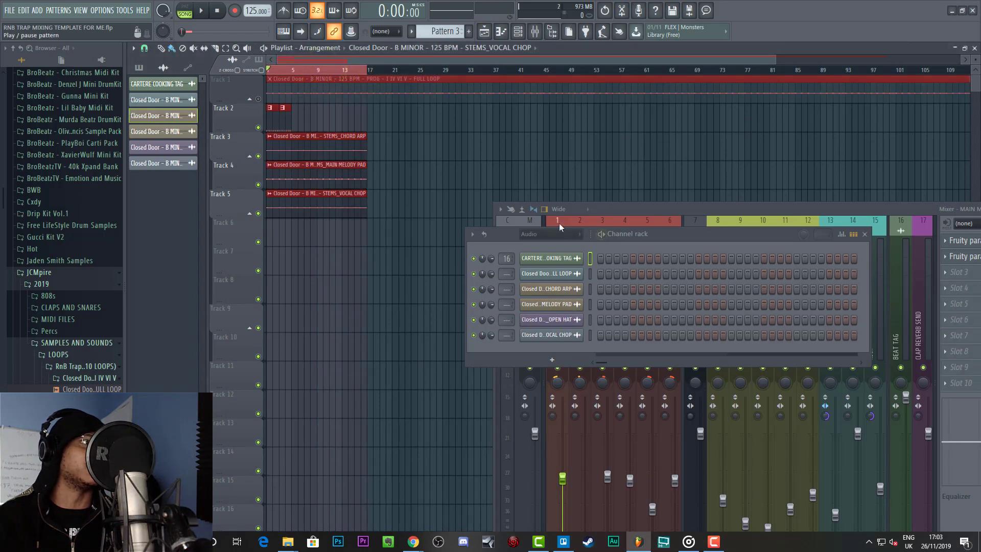
pyautogui.moveTo(505, 234); pyautogui.dragTo(468, 228)
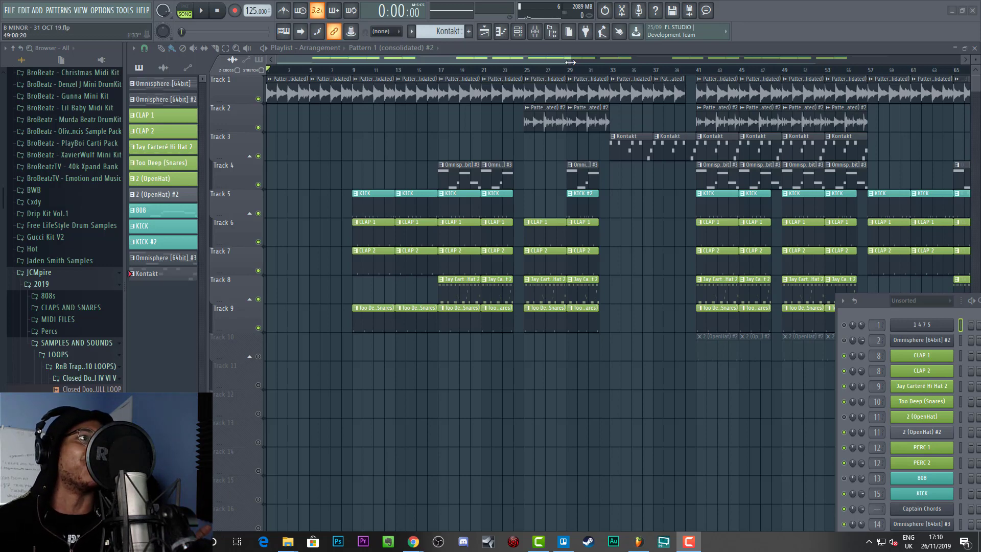
# Examine the full arrangement of the B MINOR - 31 OCT 19 project and the clip layout of its opening bars
pyautogui.moveTo(571, 60); pyautogui.dragTo(834, 73)
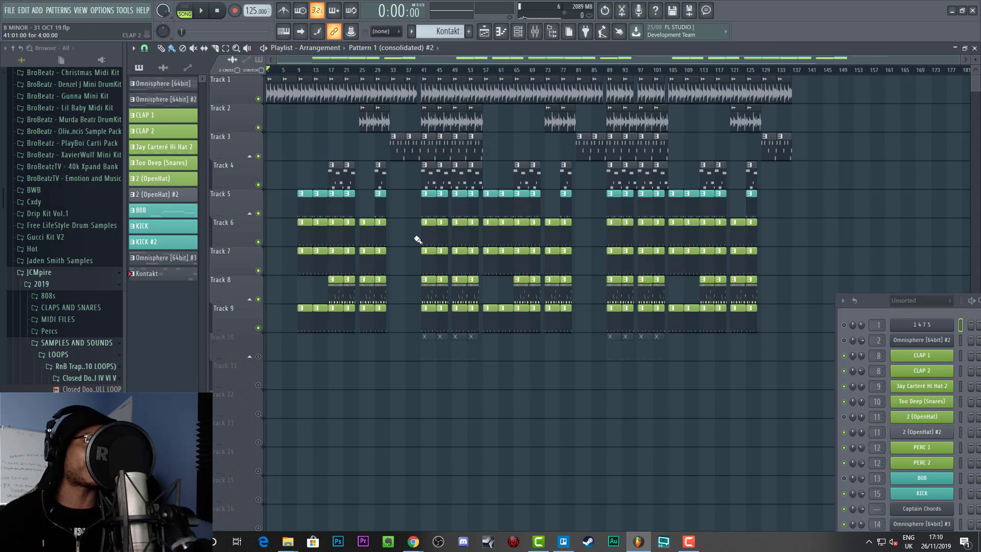
pyautogui.moveTo(963, 59); pyautogui.dragTo(461, 97)
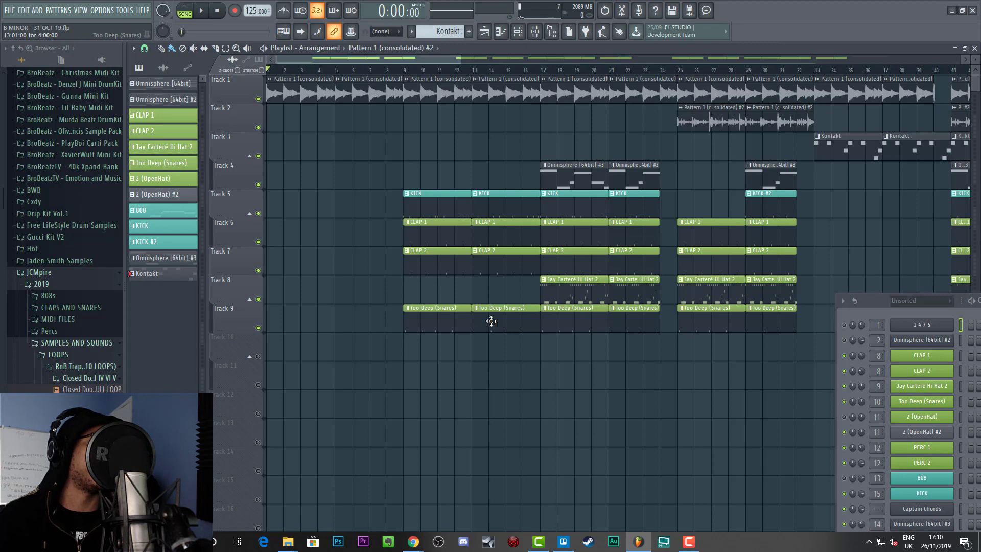
# Unmute Track 10 in the playlist so its 2 (OpenHat) #2 clips from bar 41 play
pyautogui.click(440, 64)
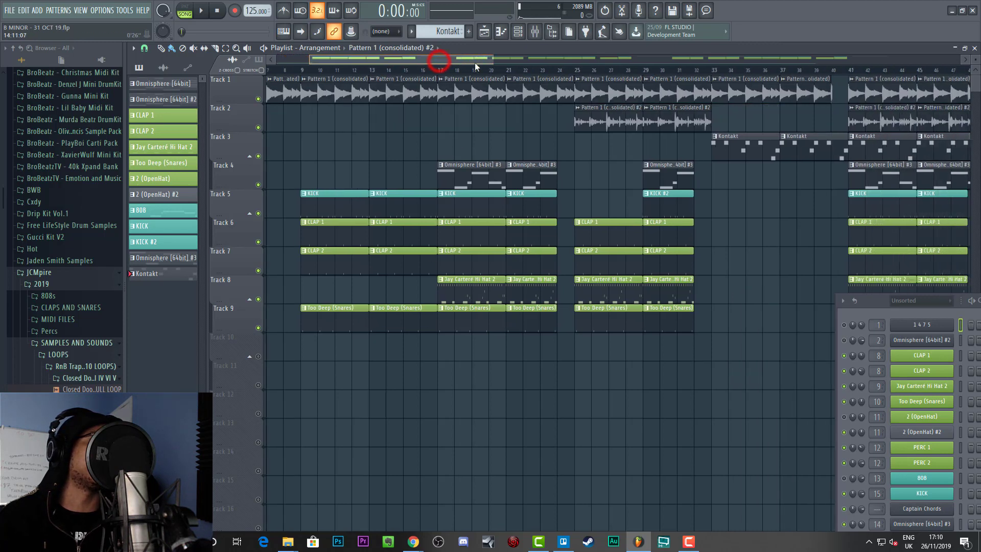
pyautogui.moveTo(458, 63); pyautogui.dragTo(583, 84)
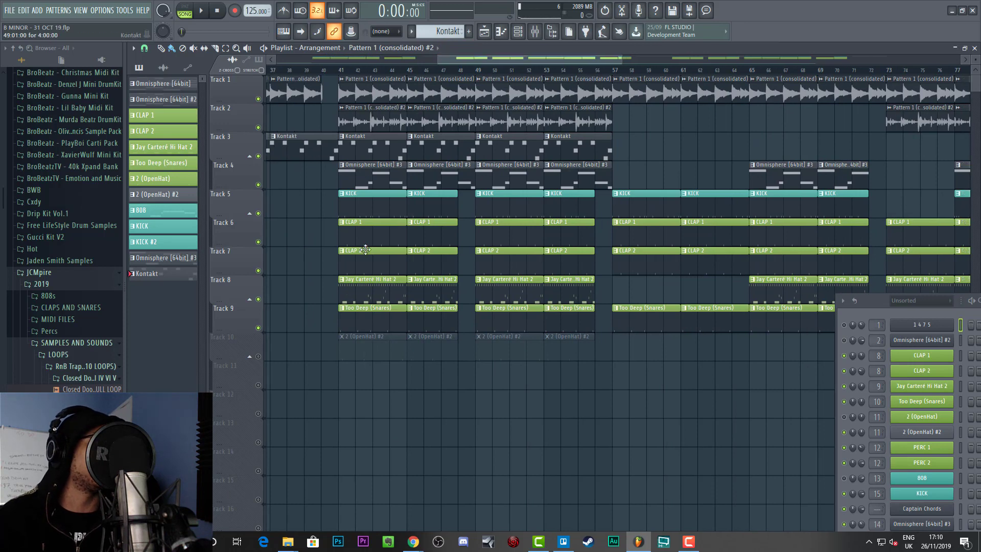
pyautogui.click(258, 356)
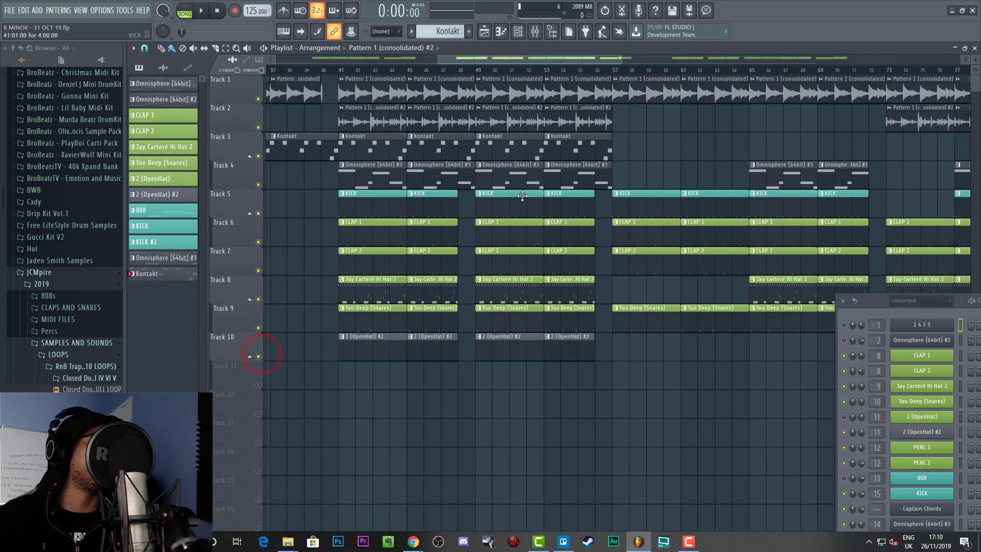
pyautogui.moveTo(594, 62); pyautogui.dragTo(643, 63)
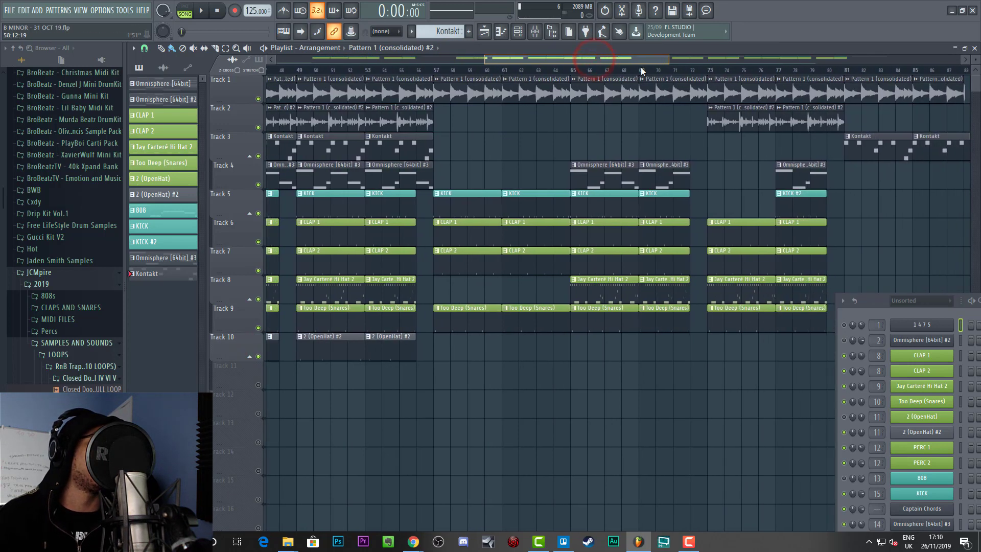
# Move the channel rack further into view, and review the arrangement's sections from the opening bars to past bar 100
pyautogui.moveTo(875, 305); pyautogui.dragTo(729, 261)
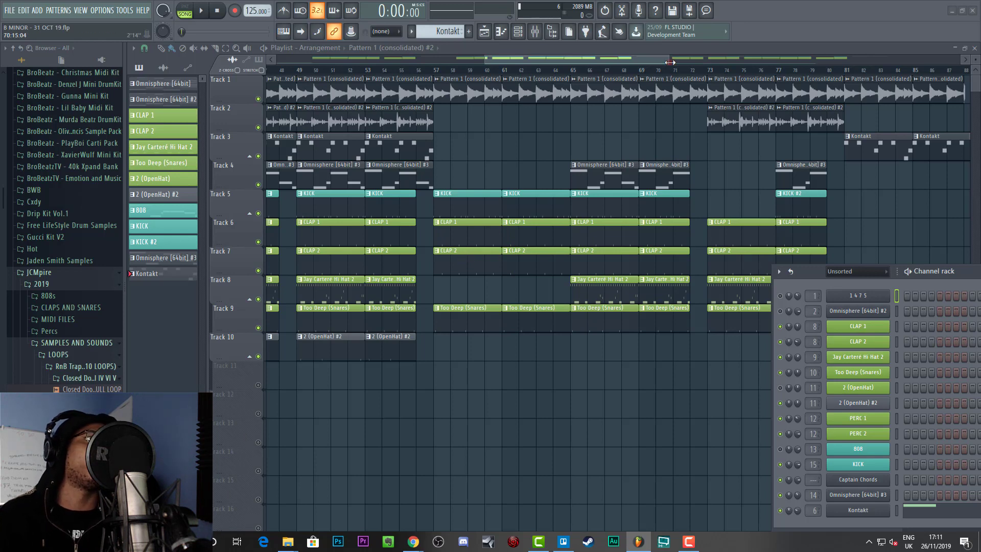
pyautogui.moveTo(670, 62); pyautogui.dragTo(789, 60)
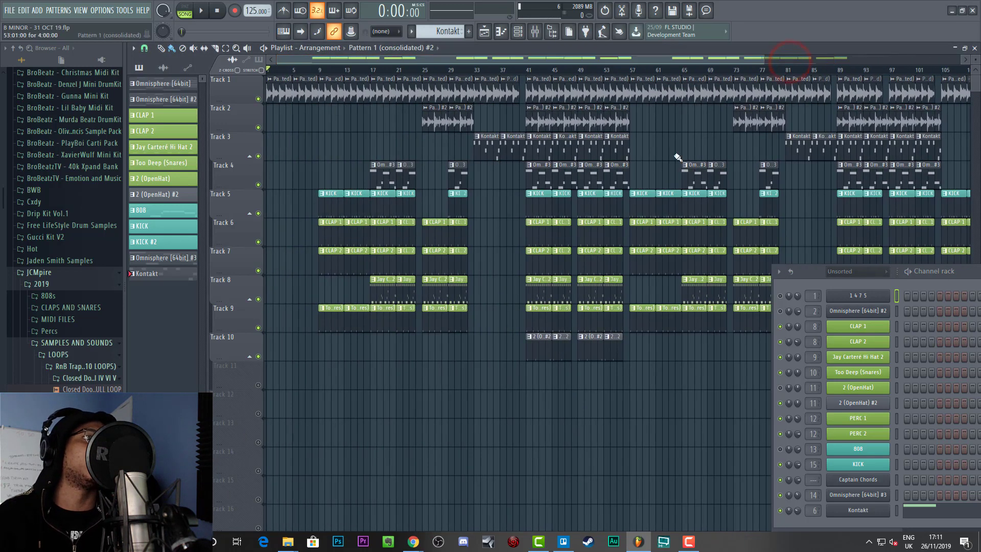
pyautogui.moveTo(396, 60); pyautogui.dragTo(358, 61)
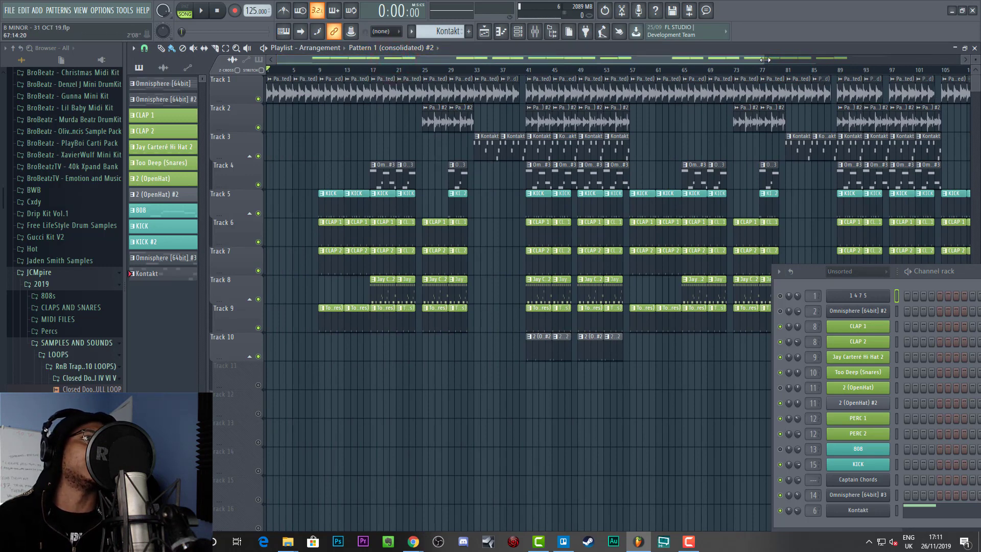
pyautogui.moveTo(765, 60); pyautogui.dragTo(463, 60)
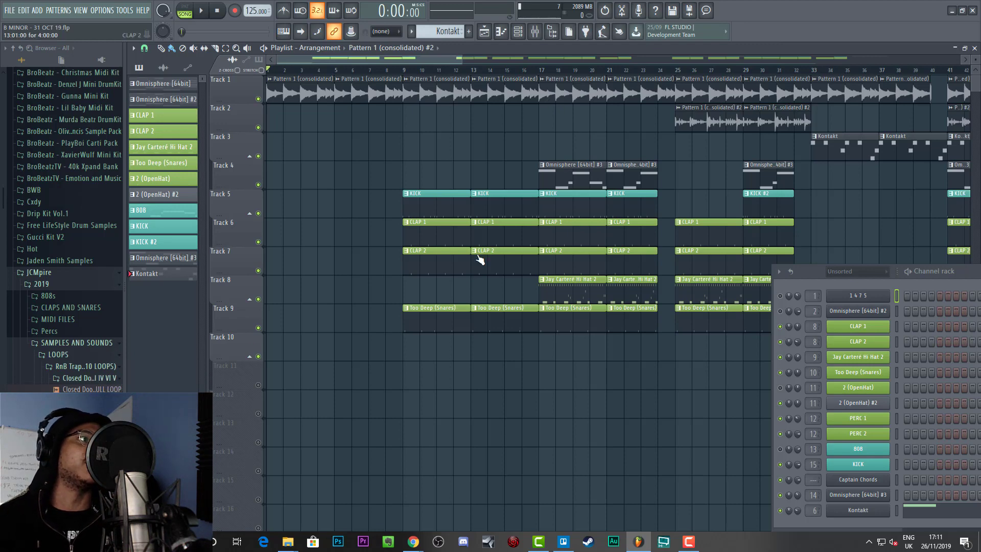
# Open the first Omnisphere [64bit] #3 clip on Track 4 in the piano roll and bring its melody into view from bar 1
pyautogui.click(569, 176)
pyautogui.doubleClick(569, 177)
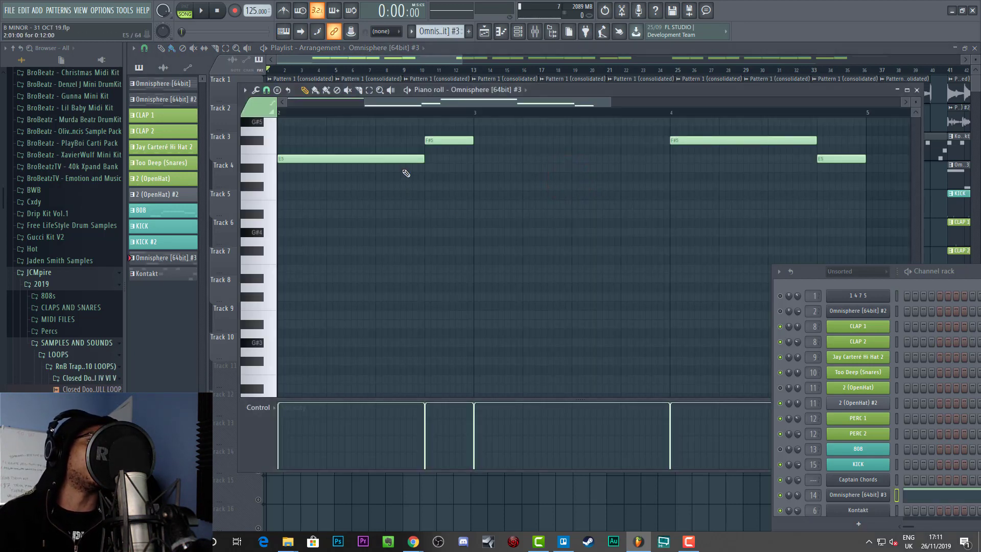
pyautogui.scroll(3, 382, 239)
pyautogui.scroll(2, 334, 215)
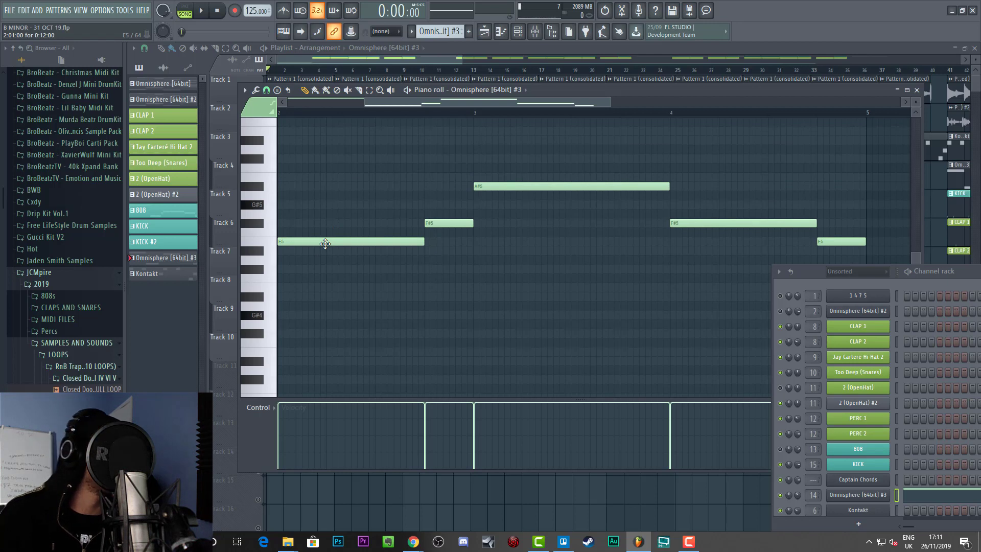
pyautogui.scroll(3, 325, 244)
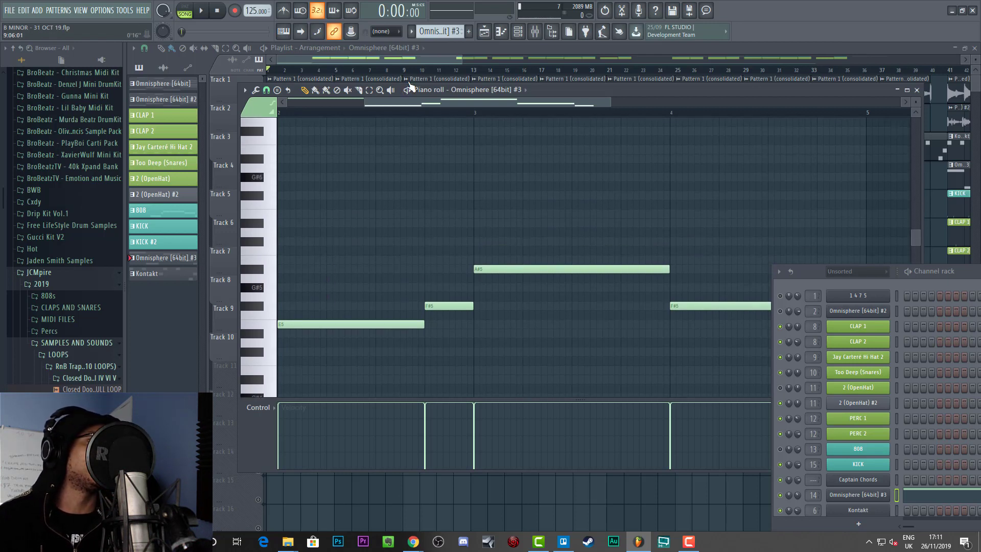
pyautogui.moveTo(411, 105); pyautogui.dragTo(298, 91)
# Audition the individual notes of the four-bar Omnisphere melody in order, and close the piano roll
pyautogui.click(289, 262)
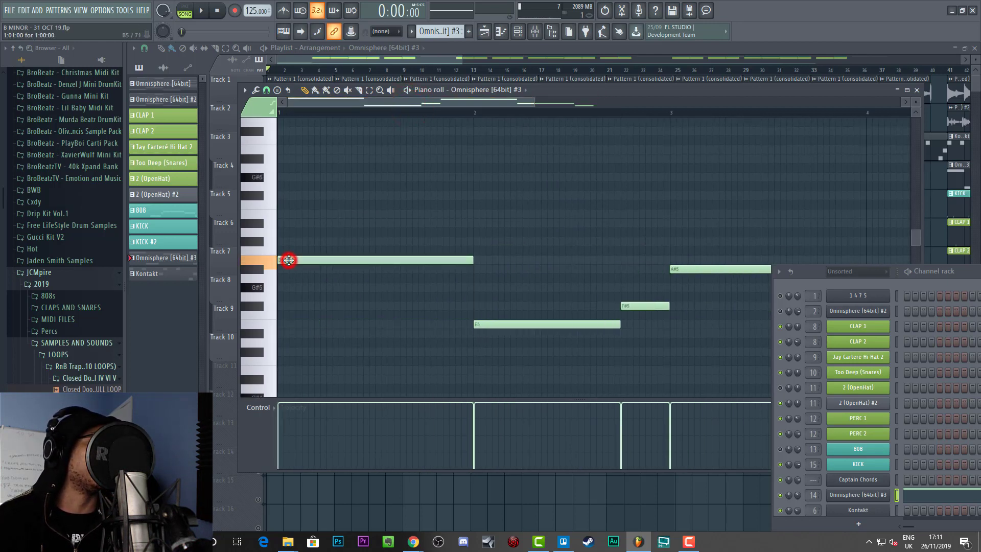
pyautogui.click(488, 325)
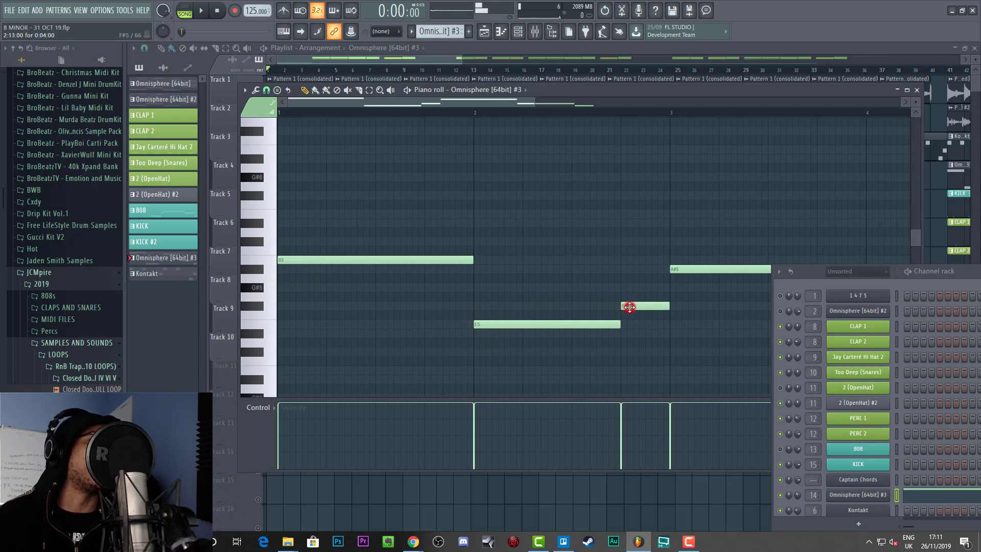
pyautogui.moveTo(532, 101); pyautogui.dragTo(667, 100)
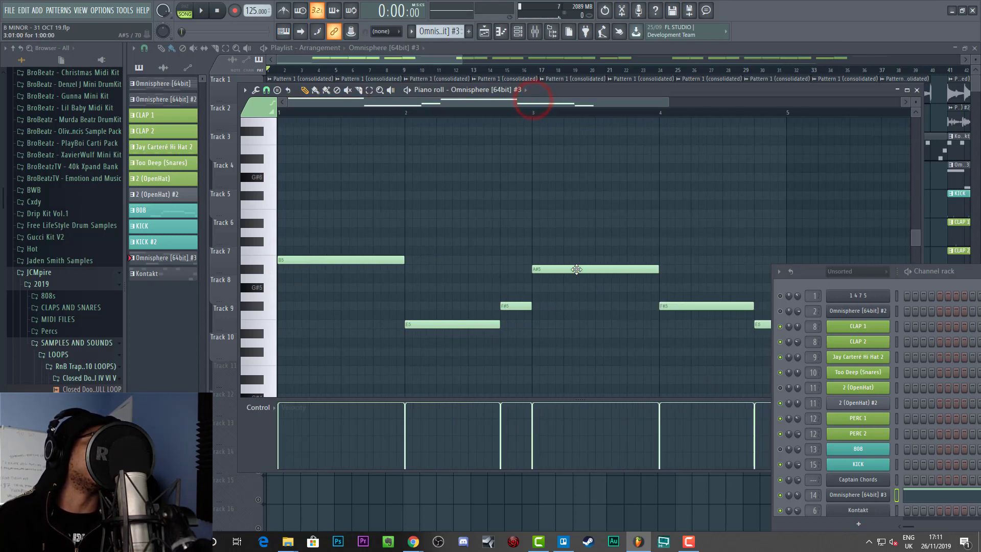
pyautogui.click(688, 306)
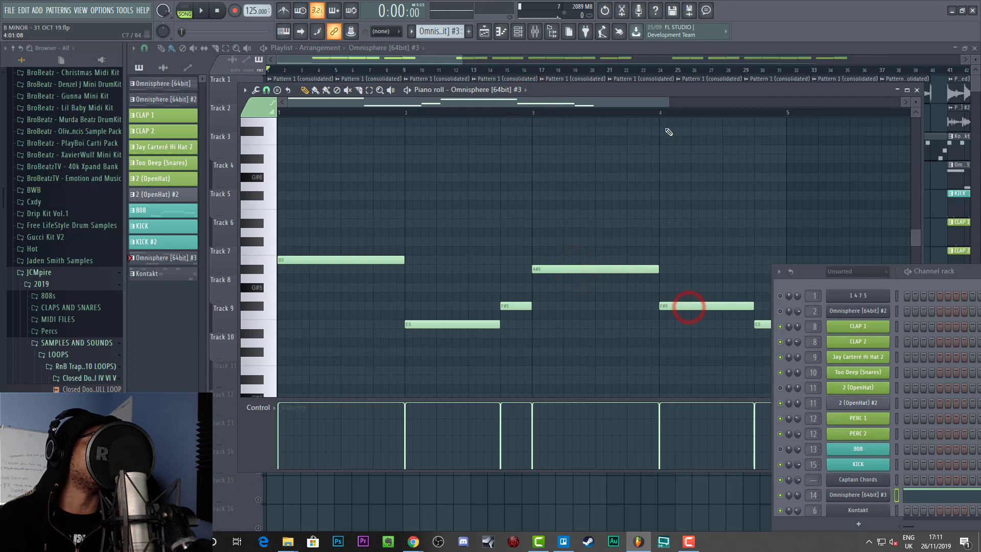
pyautogui.moveTo(668, 97); pyautogui.dragTo(774, 101)
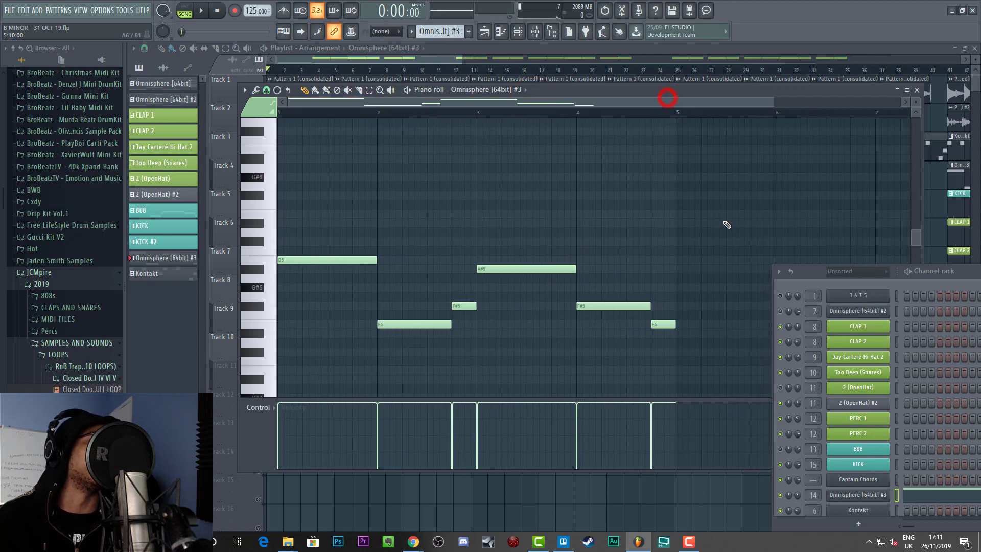
pyautogui.click(657, 326)
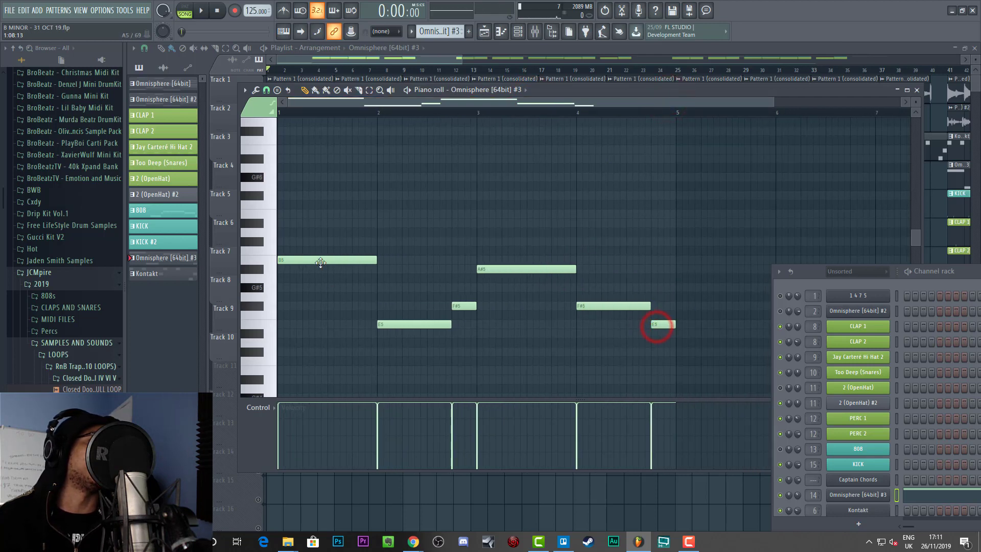
pyautogui.click(917, 90)
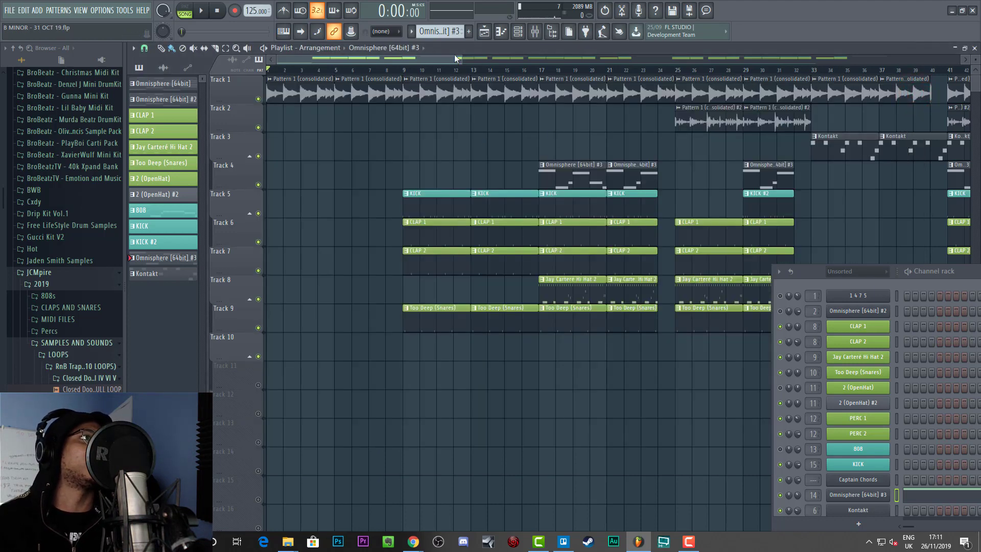
# Select bars 1 to 89 of the arrangement as the time selection and play the section back
pyautogui.scroll(-5, 461, 58)
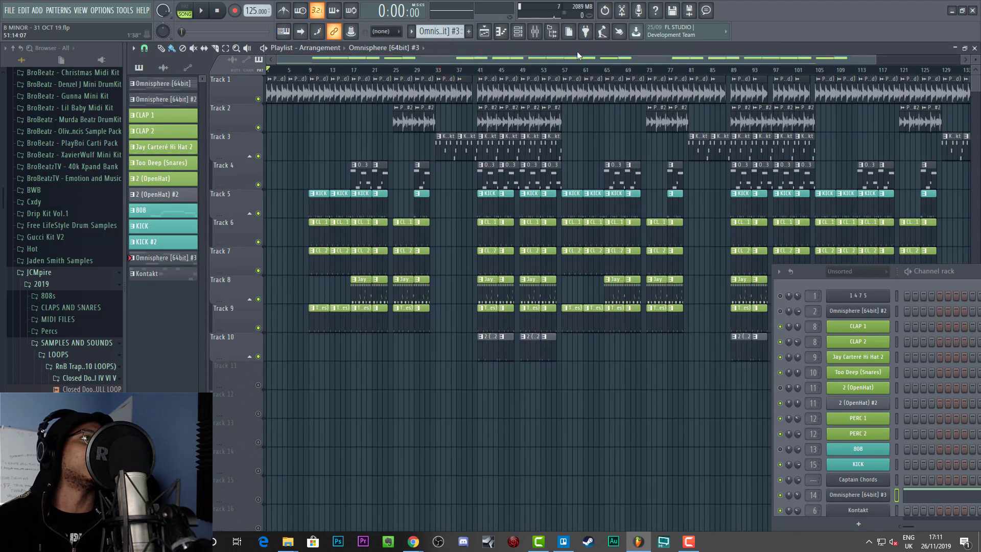
pyautogui.moveTo(731, 70); pyautogui.dragTo(91, 77)
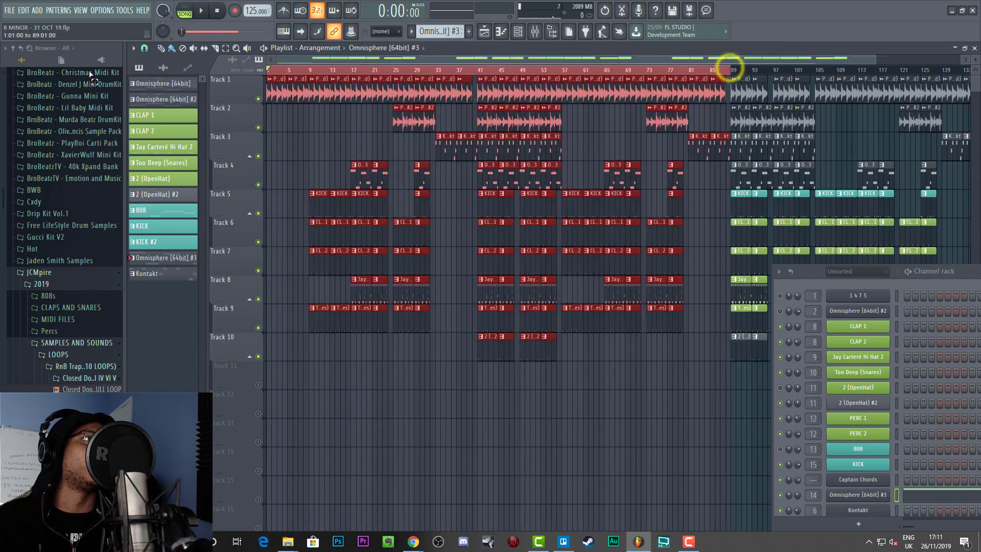
pyautogui.press('space')
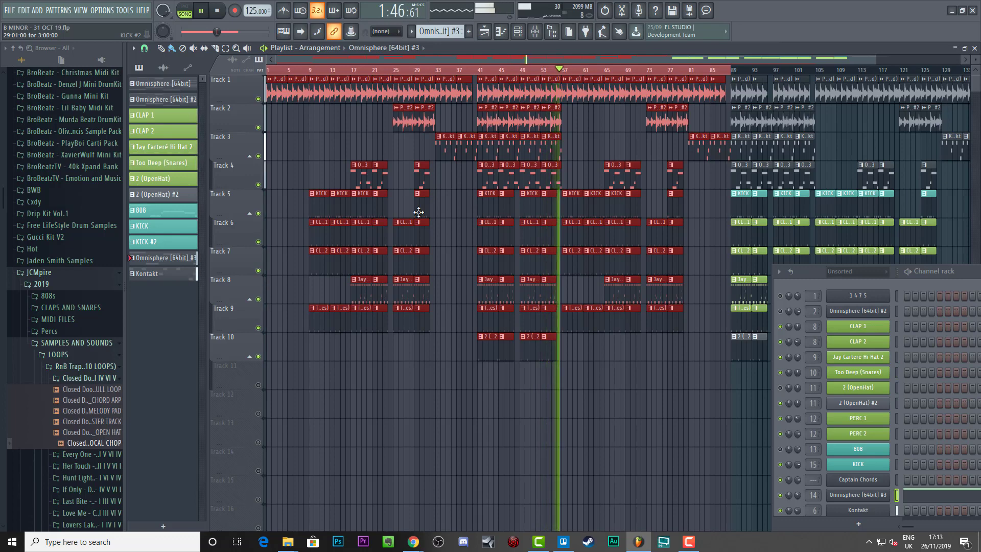
pyautogui.press('space')
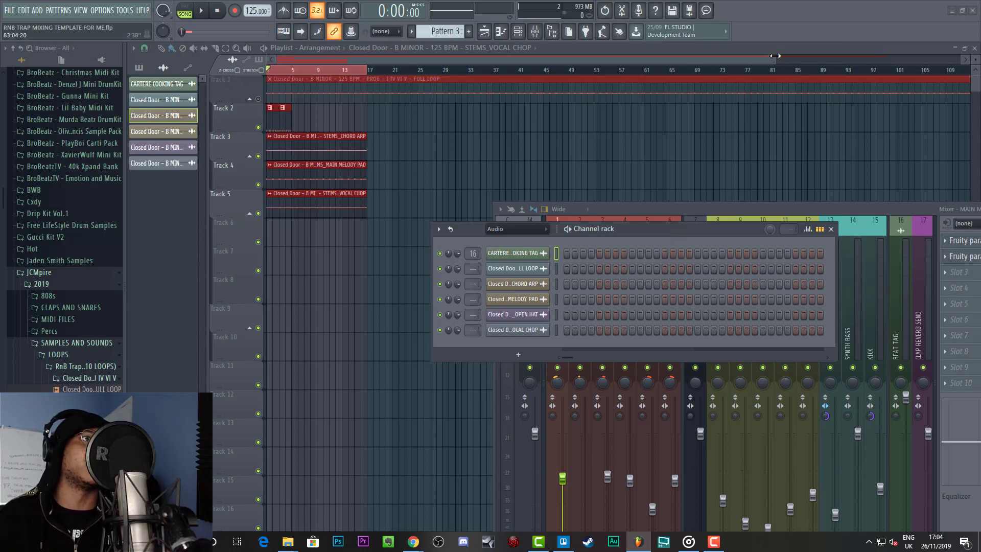
# In the RNB TRAP MIXING TEMPLATE project, delete the chord arp, main melody pad and vocal chop clips from Tracks 3 to 5, and select all remaining clips
pyautogui.moveTo(776, 56); pyautogui.dragTo(963, 56)
pyautogui.moveTo(307, 125); pyautogui.dragTo(309, 205)
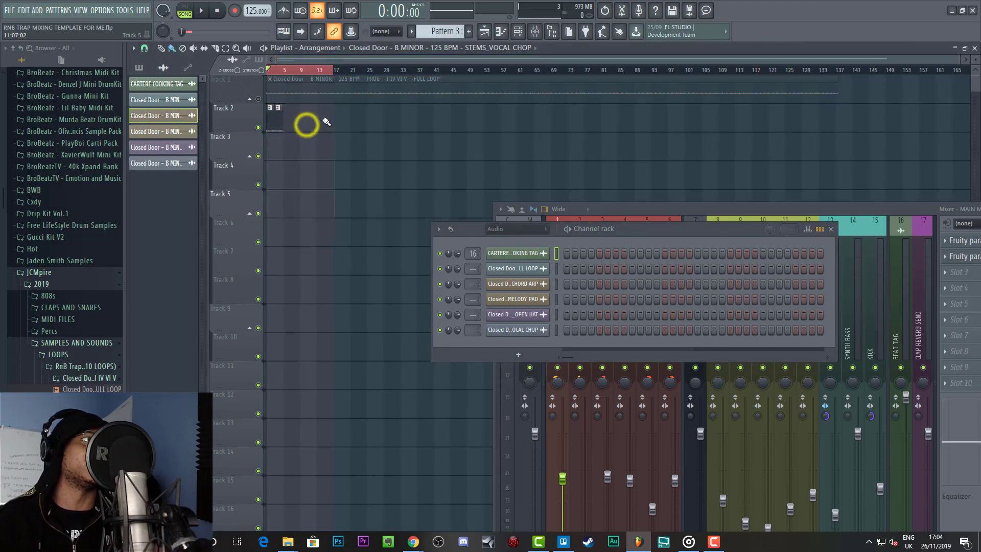
pyautogui.hotkey('ctrl', 'a')
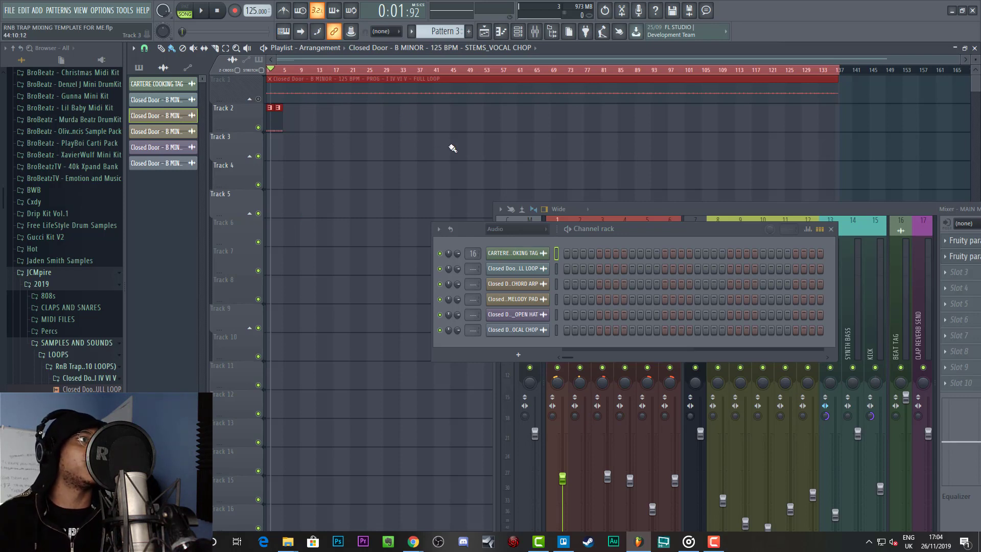
pyautogui.click(255, 100)
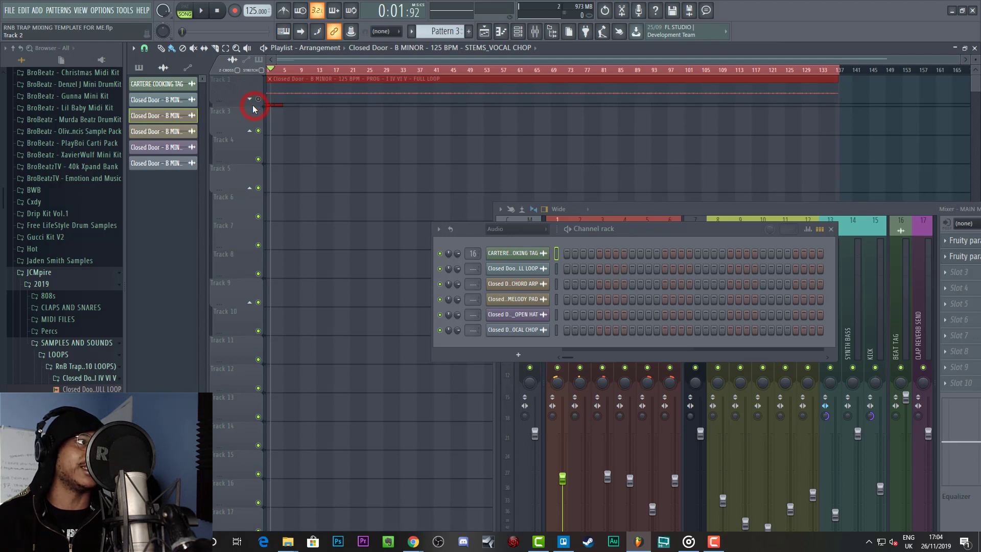
pyautogui.click(250, 99)
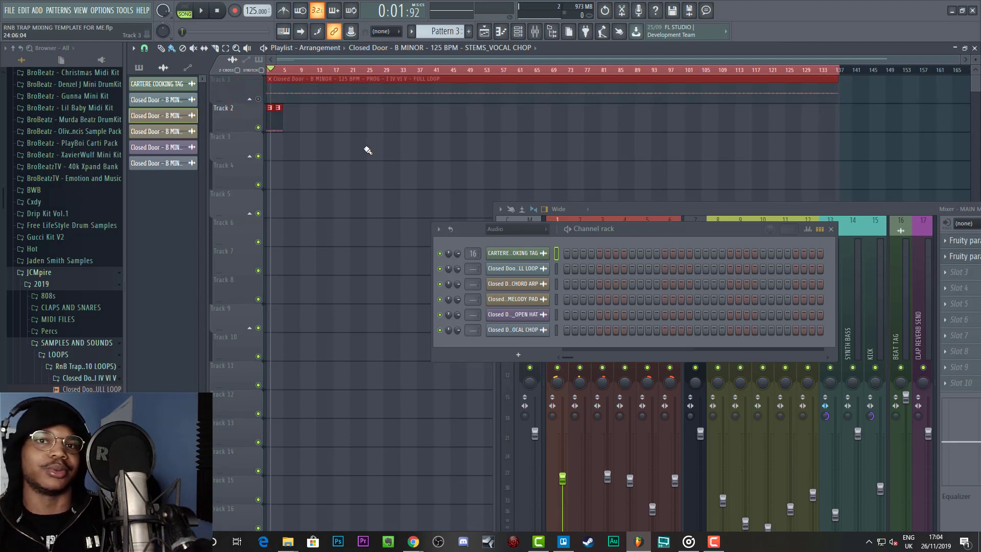